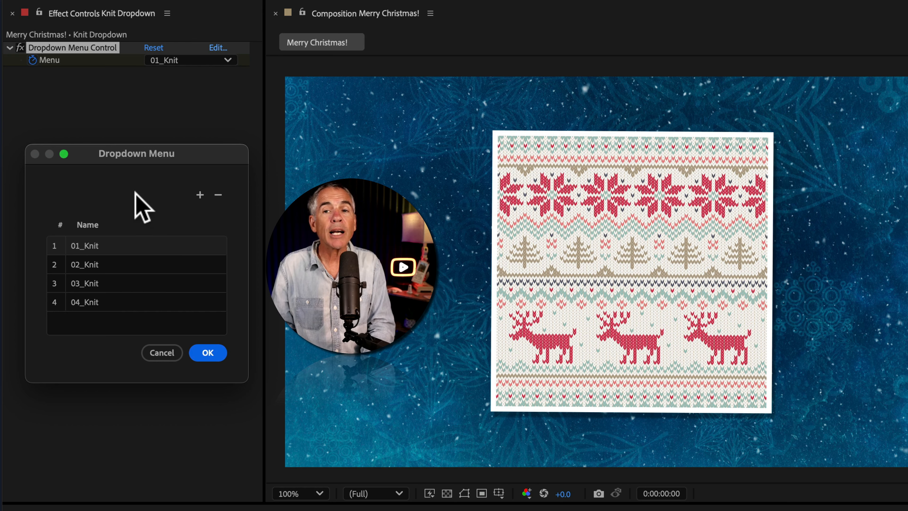
Inspect the editable names of the four entries in the Knit Dropdown's item list.
double_click(130, 247)
double_click(132, 266)
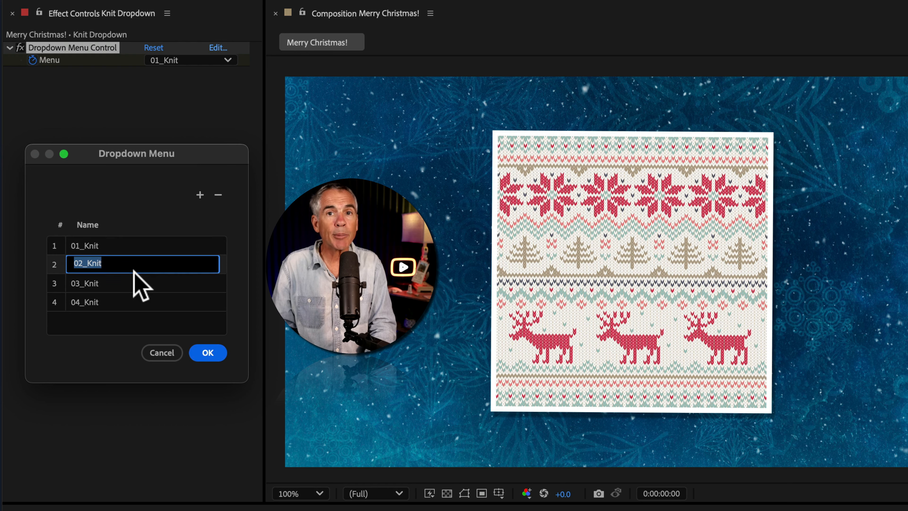
double_click(139, 287)
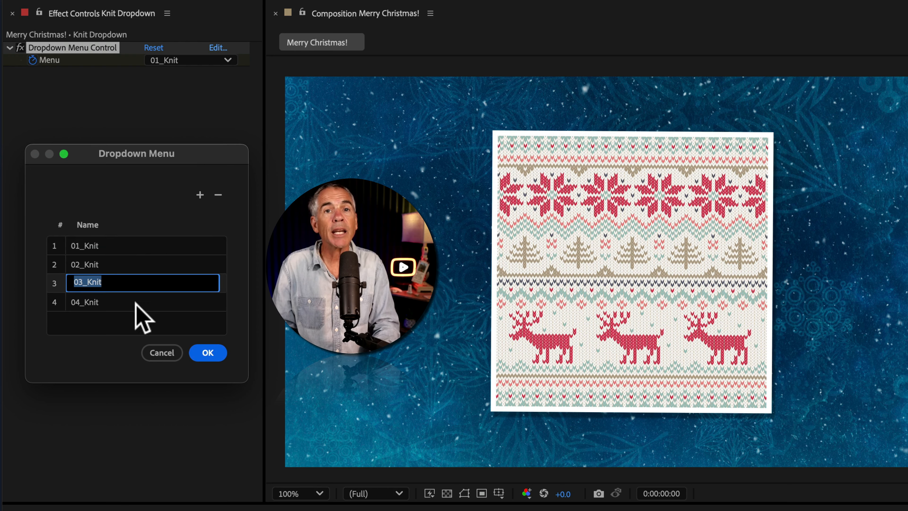
double_click(138, 303)
double_click(146, 244)
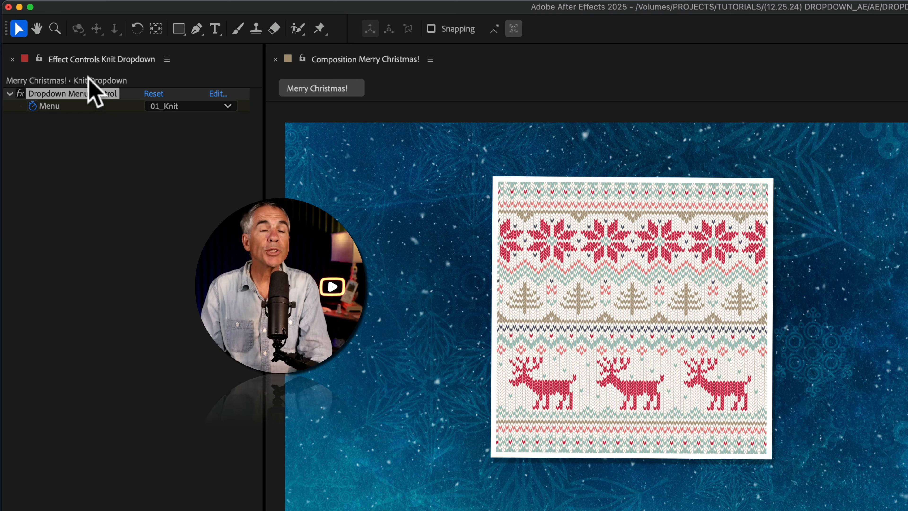
Preview the knit patterns by switching the Knit Dropdown's menu through 02_Knit and 03_Knit and back to 01_Knit.
left_click(220, 106)
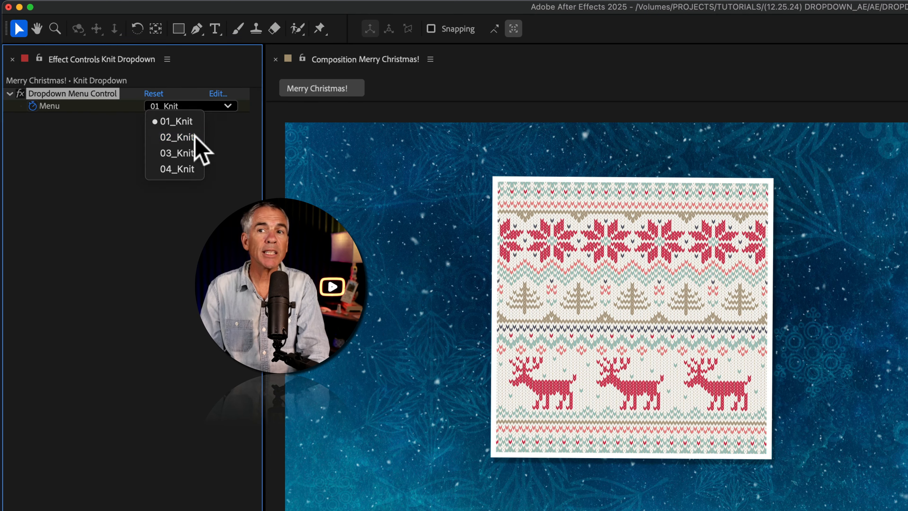
left_click(196, 138)
left_click(220, 106)
left_click(196, 153)
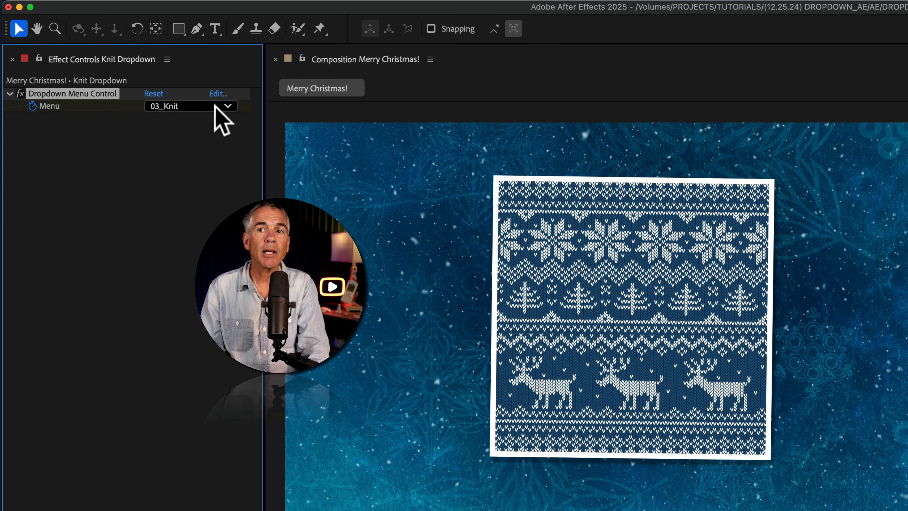
left_click(215, 106)
left_click(194, 169)
left_click(214, 106)
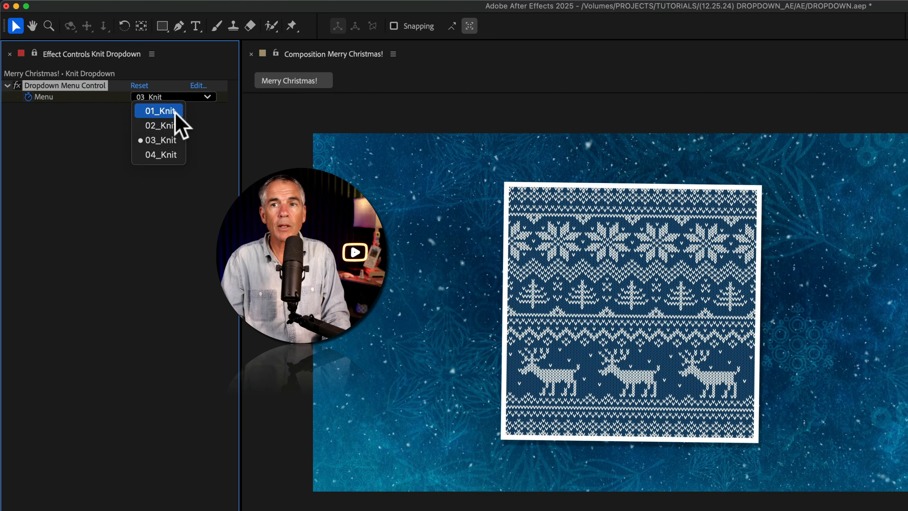
left_click(190, 120)
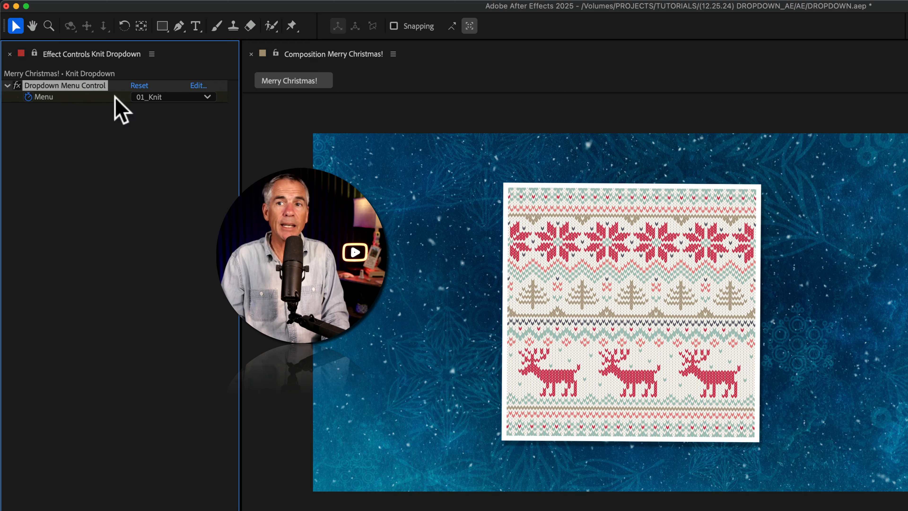
Cycle the Knit Dropdown's menu through 02_Knit, 03_Knit and 04_Knit, then choose 02_Knit again.
left_click(155, 97)
left_click(158, 125)
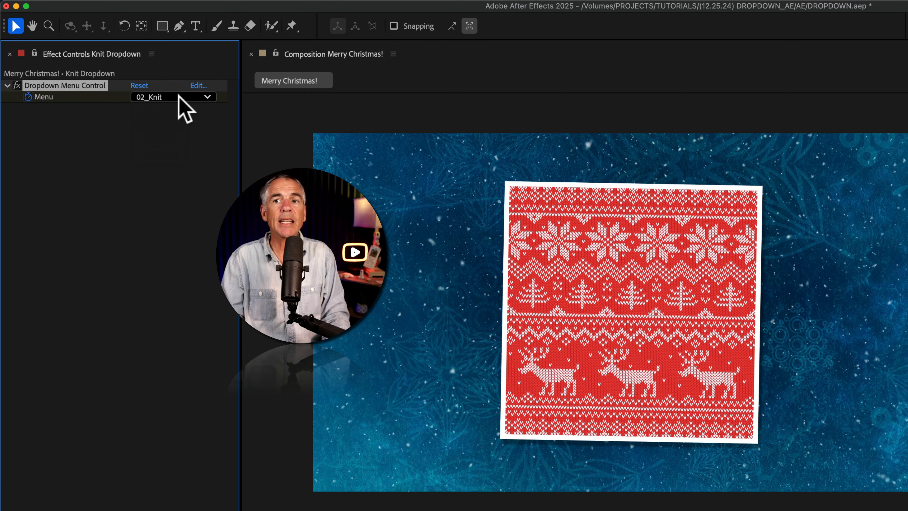
left_click(175, 96)
left_click(174, 140)
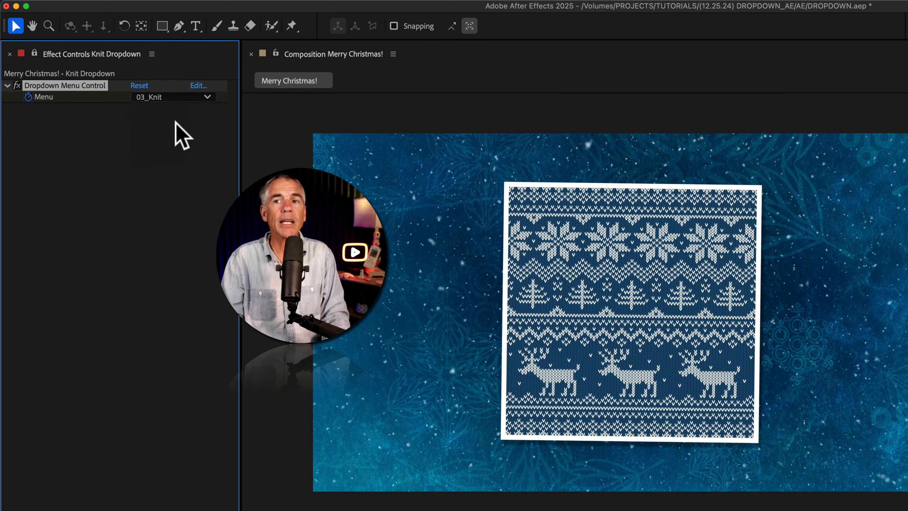
left_click(184, 98)
left_click(177, 160)
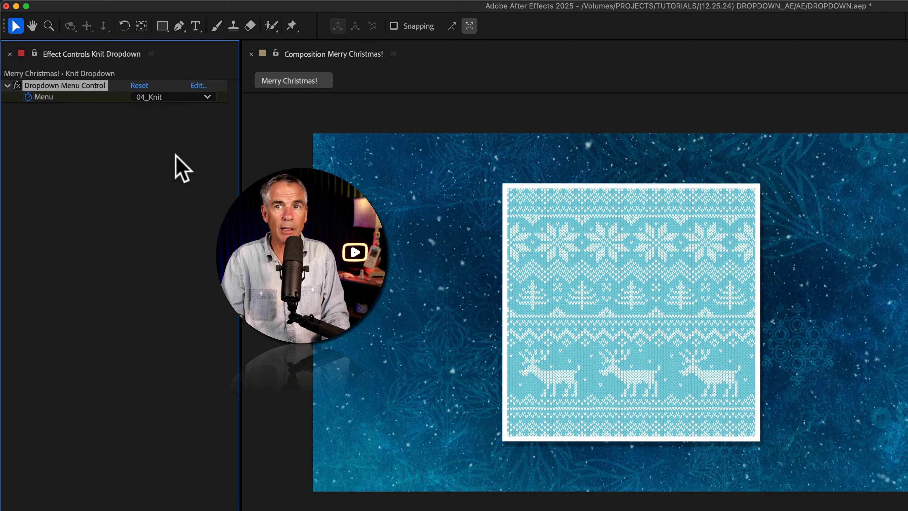
left_click(183, 97)
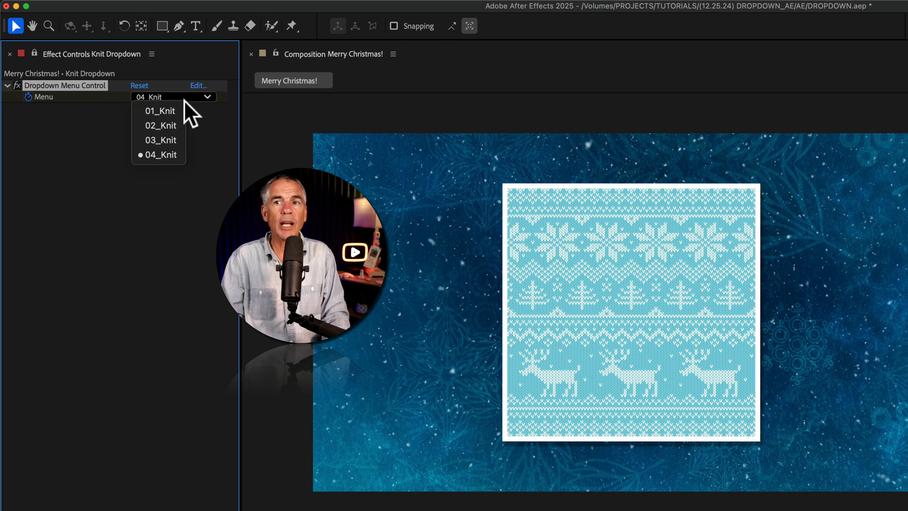
left_click(176, 126)
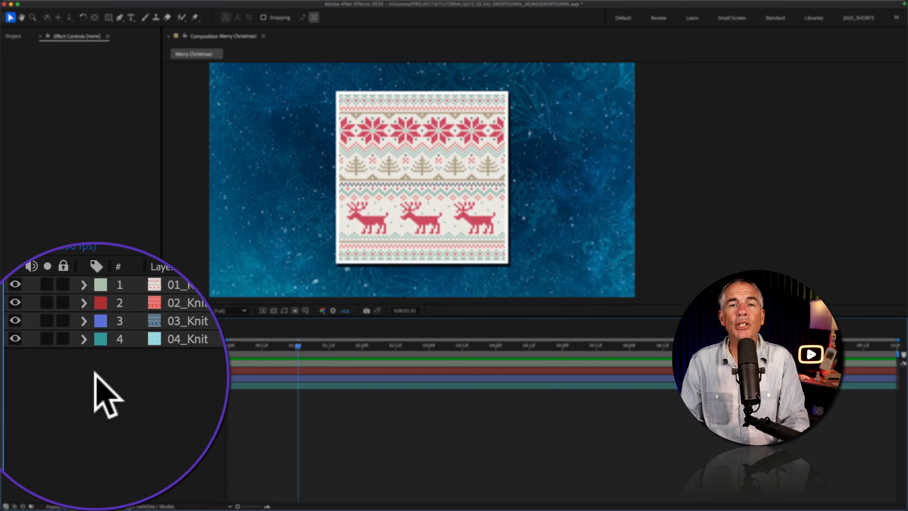
right_click(131, 372)
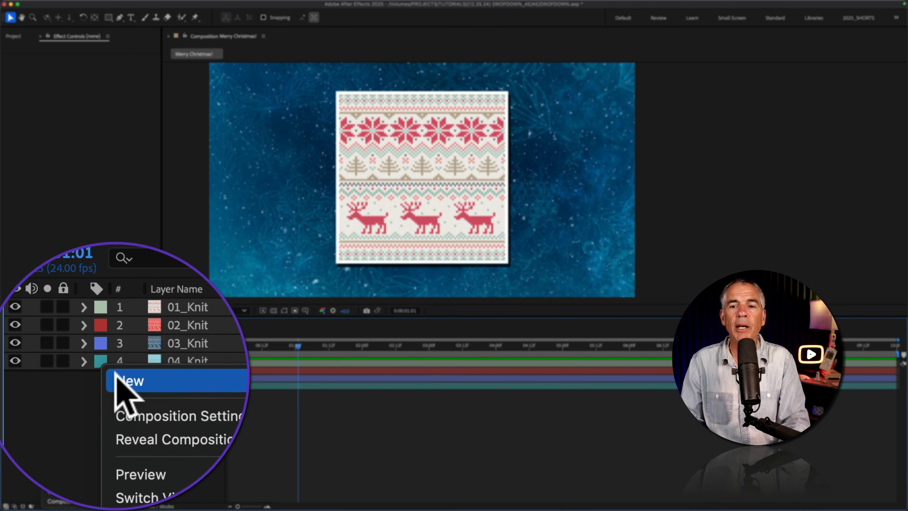
mouse_move(143, 387)
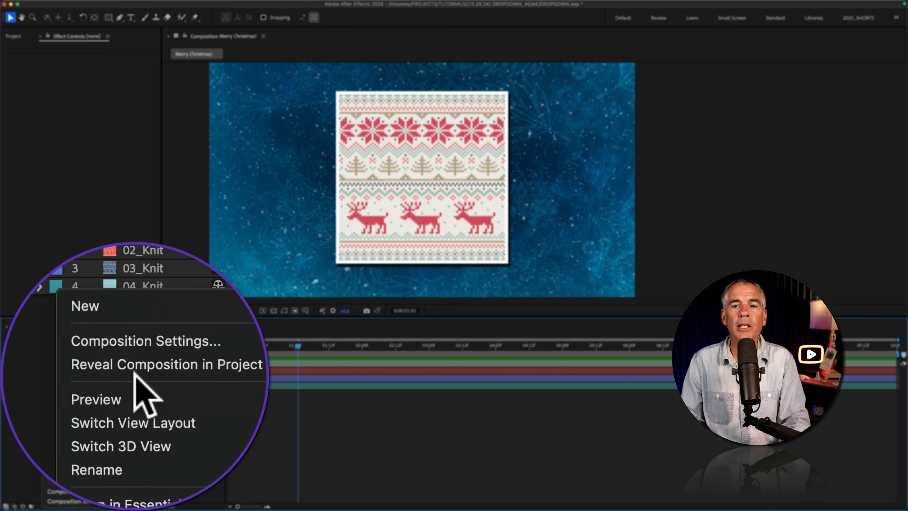
left_click(55, 374)
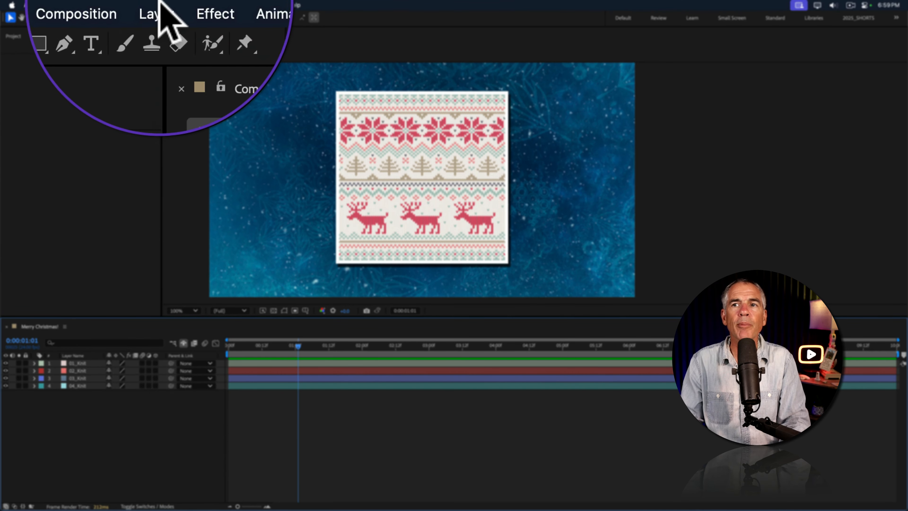
Create a null object above the knit layers in the Merry Christmas! composition and rename it DropDown.
left_click(153, 4)
mouse_move(164, 14)
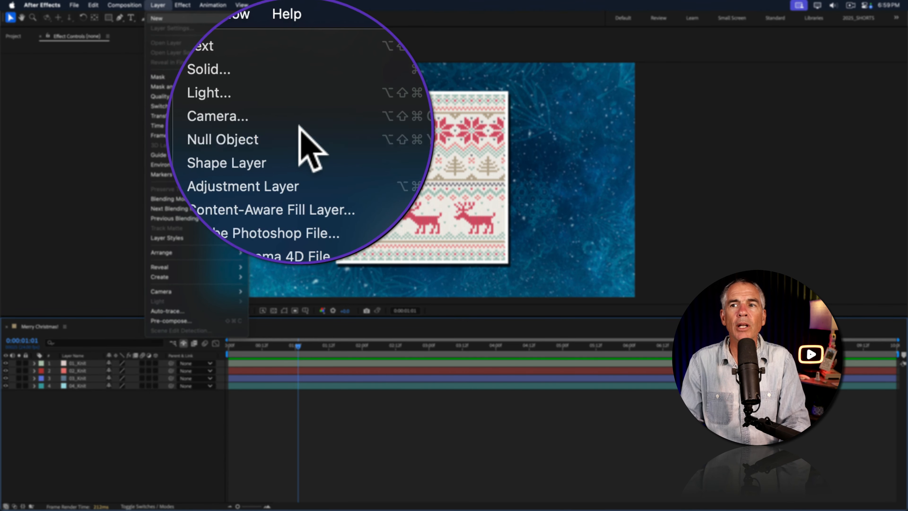
left_click(302, 57)
left_click_drag(138, 385, 135, 358)
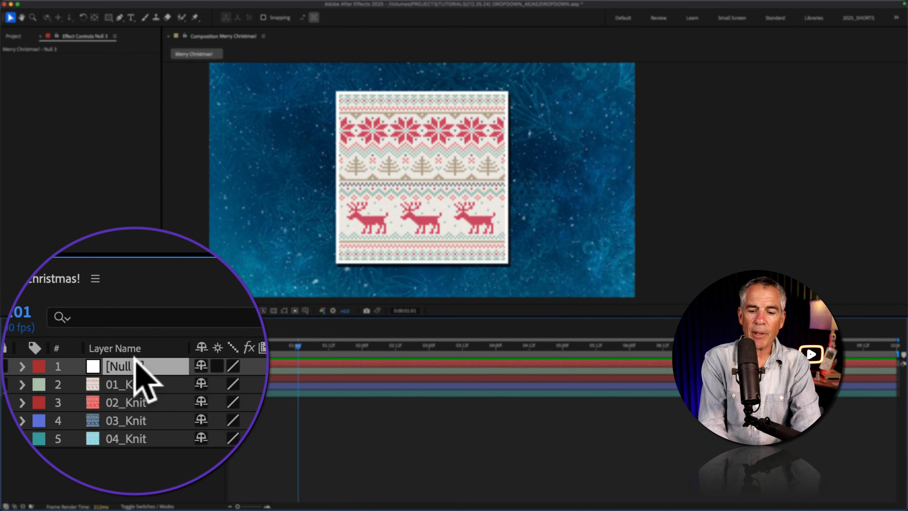
key("Return")
type("Dro")
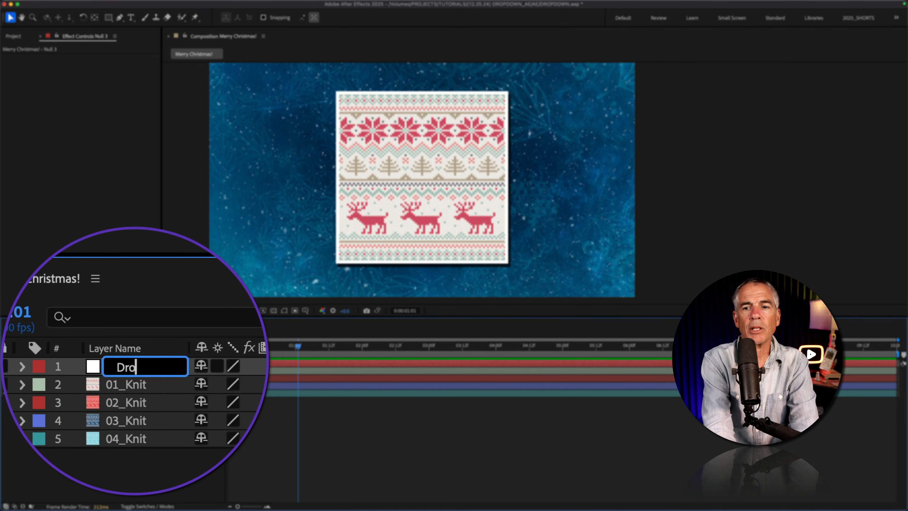
type("pDown")
key("Return")
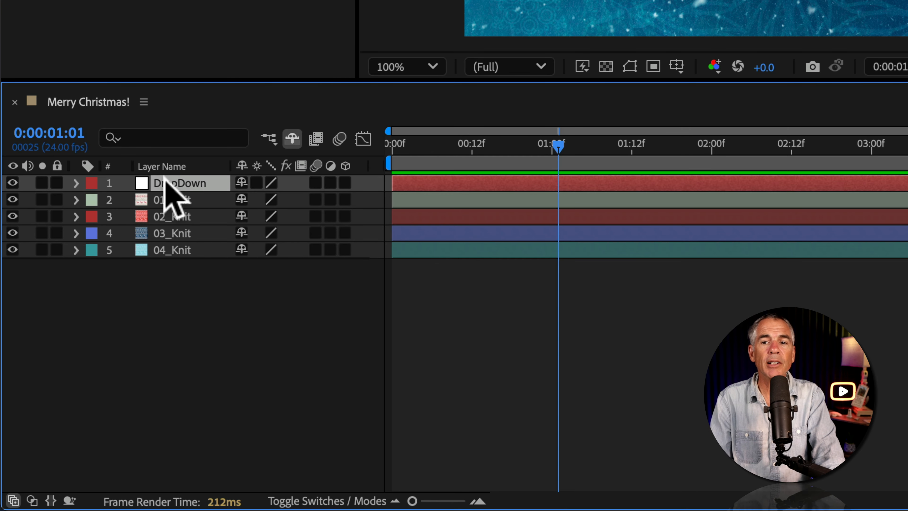
Apply the Dropdown Menu Control expression effect to the DropDown null layer.
right_click(164, 182)
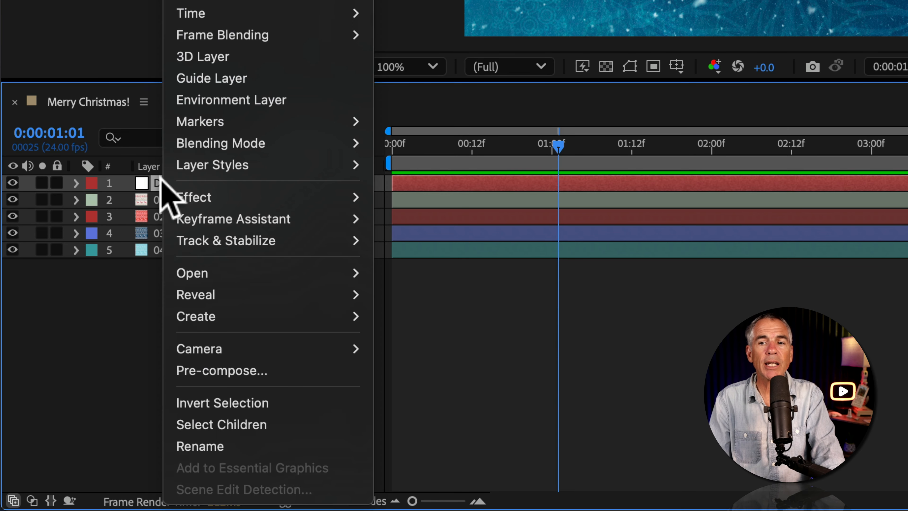
mouse_move(196, 199)
mouse_move(572, 210)
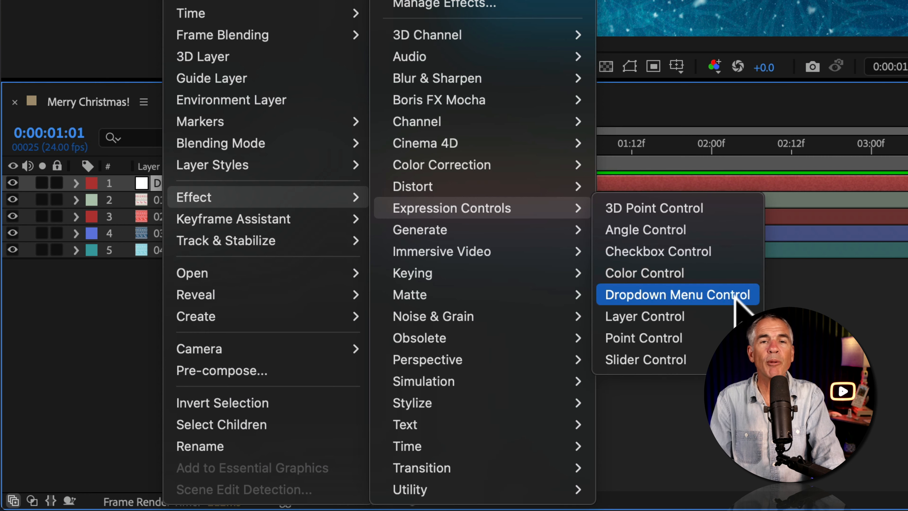
left_click(733, 296)
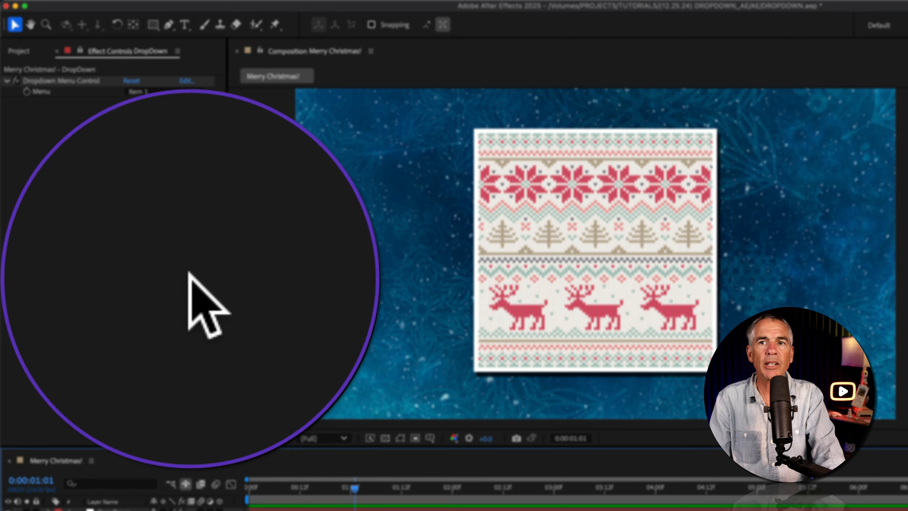
Check the new dropdown control's default menu options and open its item list for editing.
left_click(67, 78)
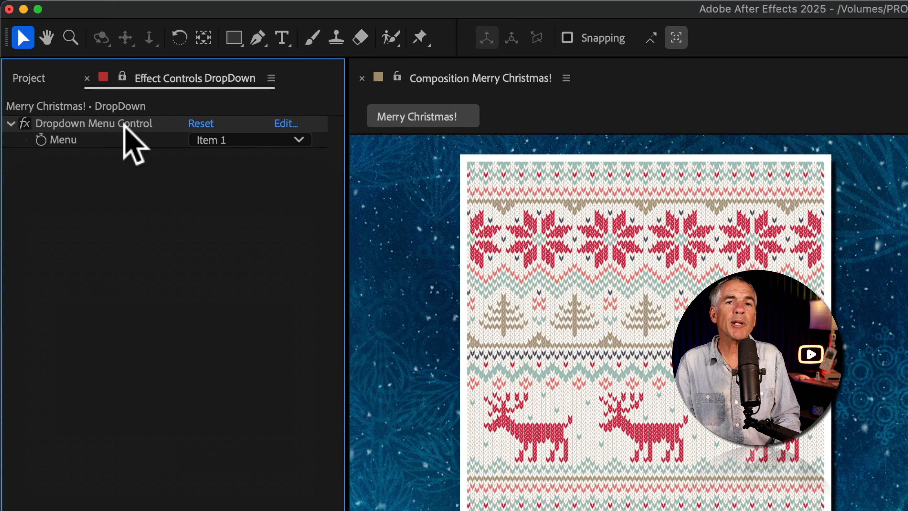
left_click(286, 139)
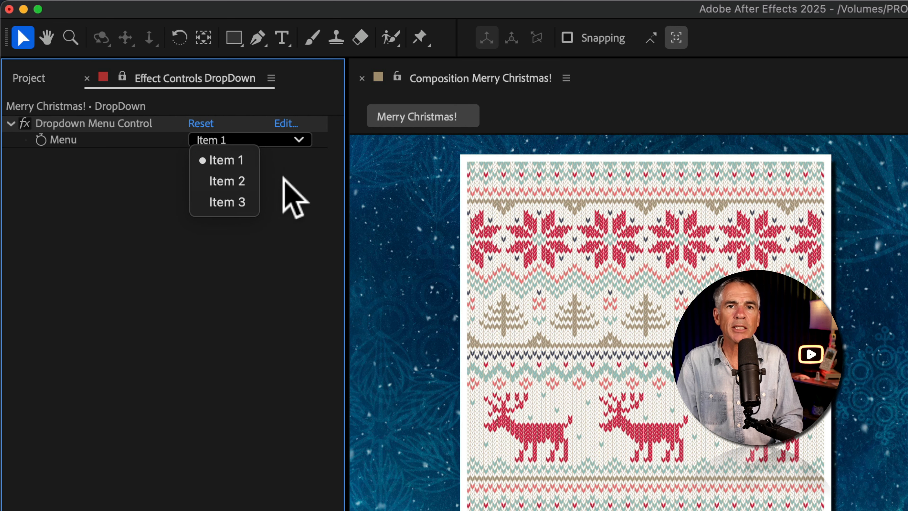
left_click(293, 176)
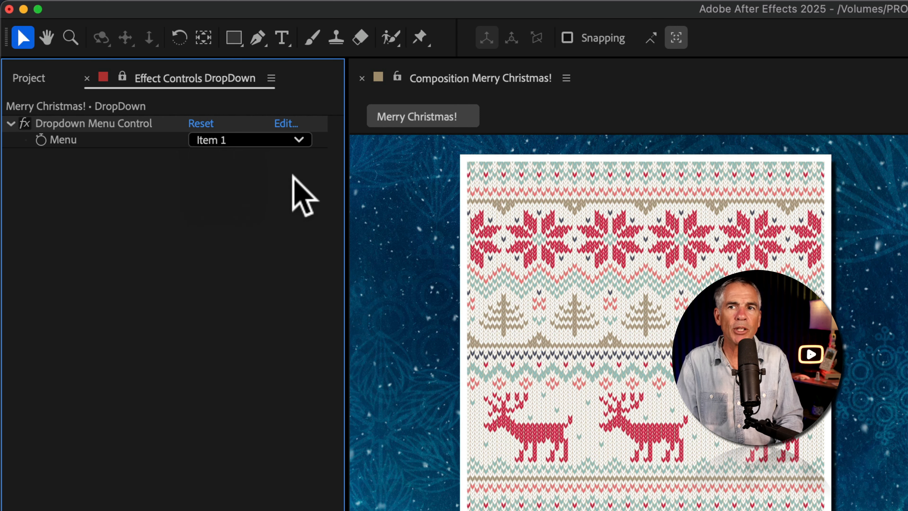
left_click(291, 124)
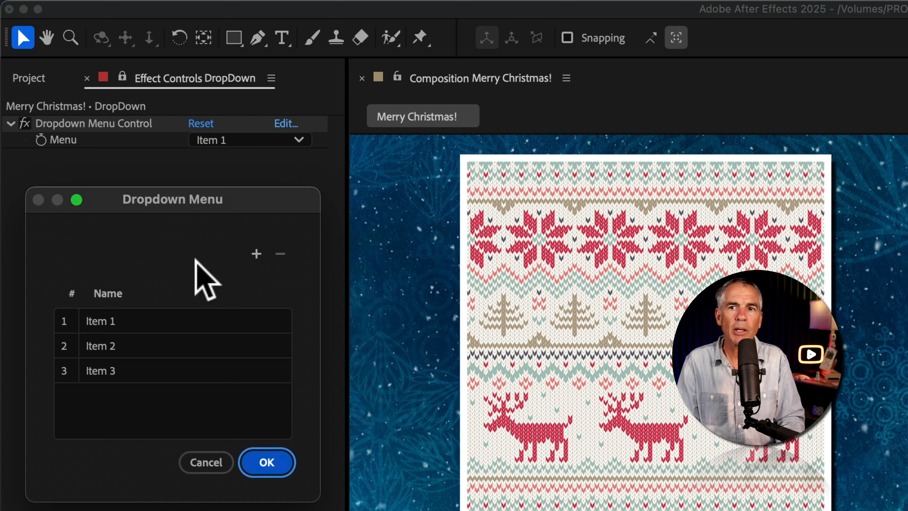
Try adding two extra entries to the dropdown's item list and removing them, keeping only Item 1 to Item 3.
left_click(251, 254)
left_click(252, 255)
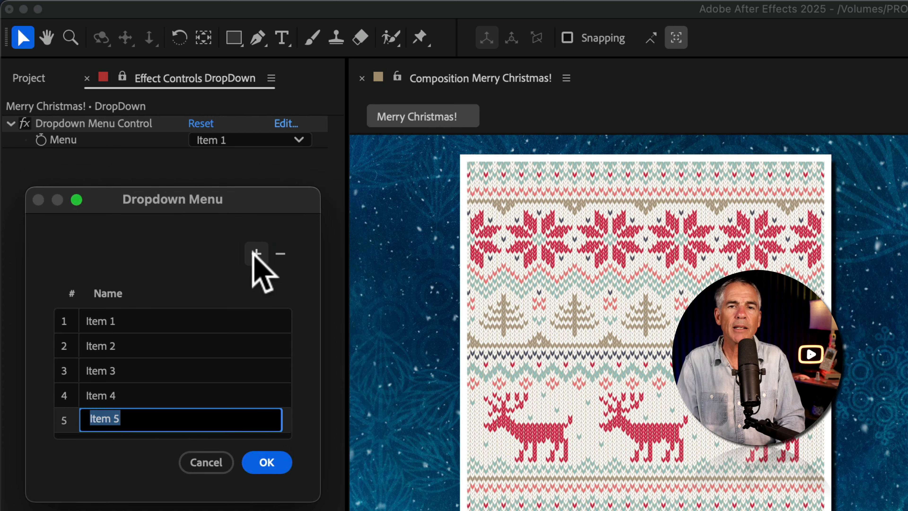
left_click(280, 254)
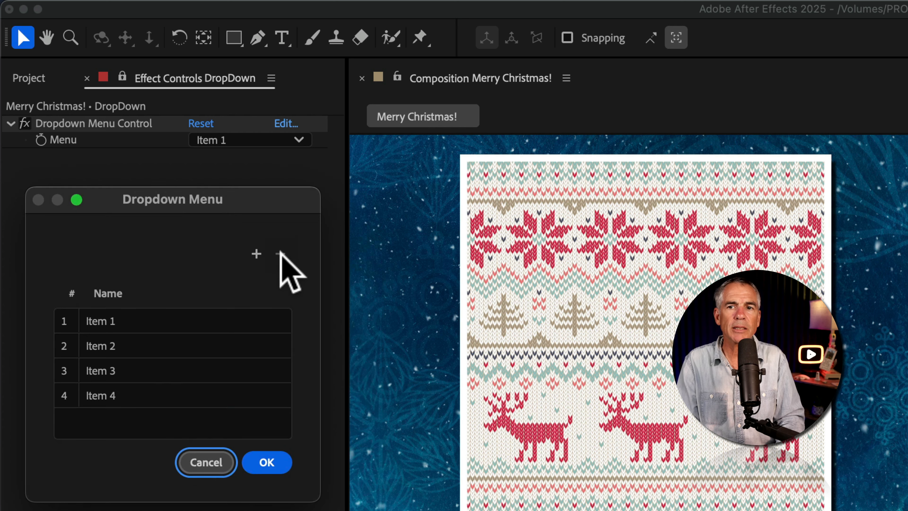
left_click(103, 390)
left_click(102, 392)
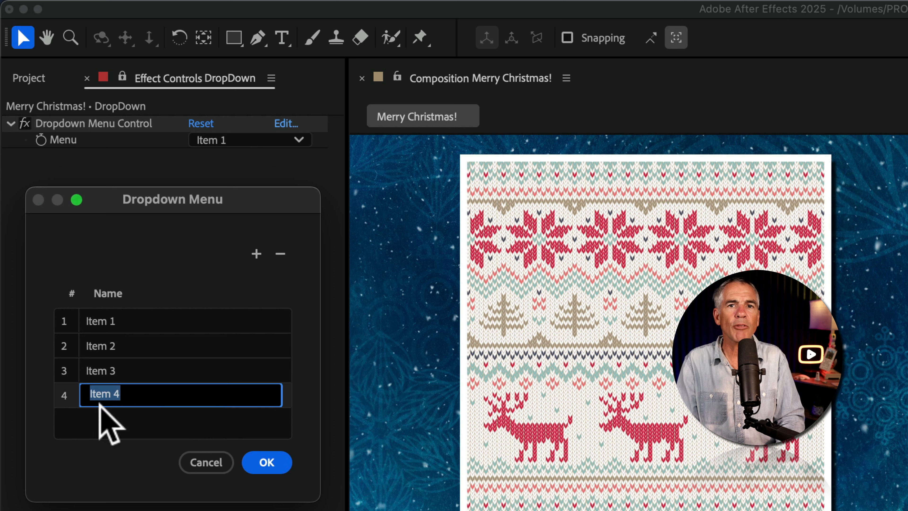
left_click_drag(112, 400, 110, 372)
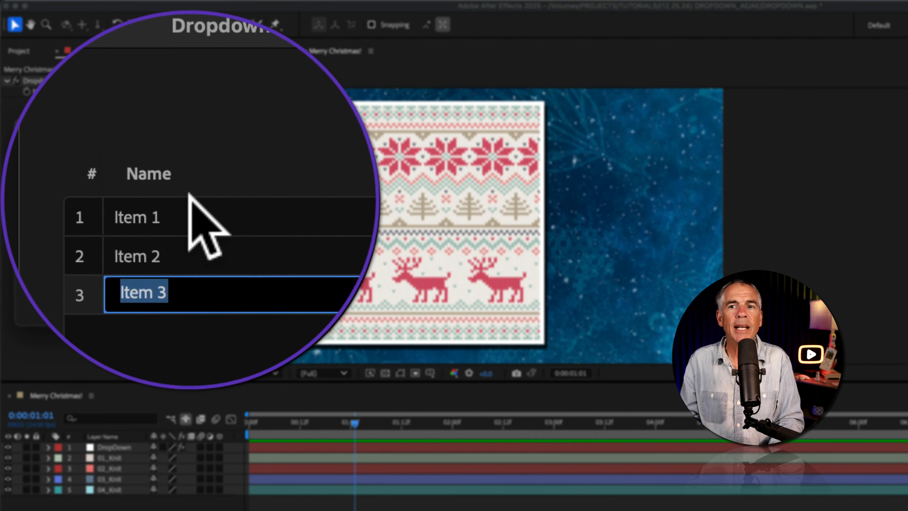
key("Return")
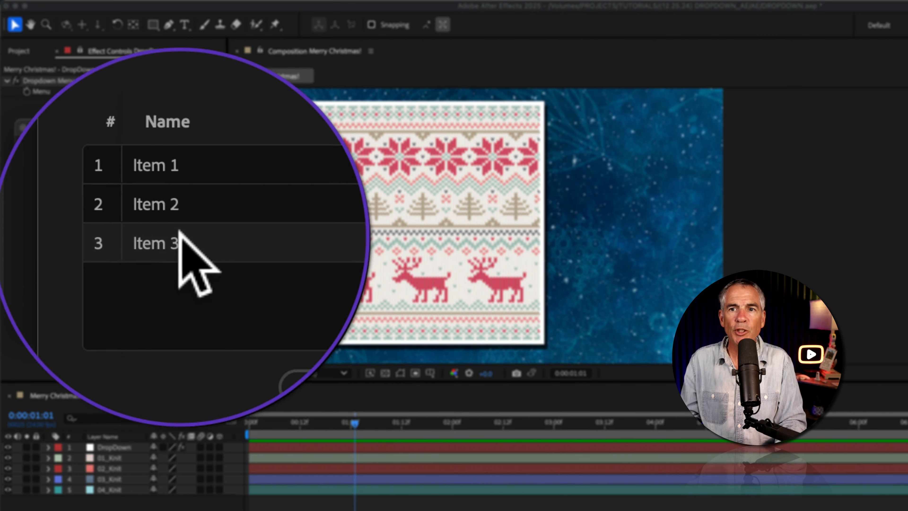
Rename the dropdown's three items 01_Knit, 02_Knit and 03_Knit to match the knit layers.
double_click(163, 204)
type("01_Knit")
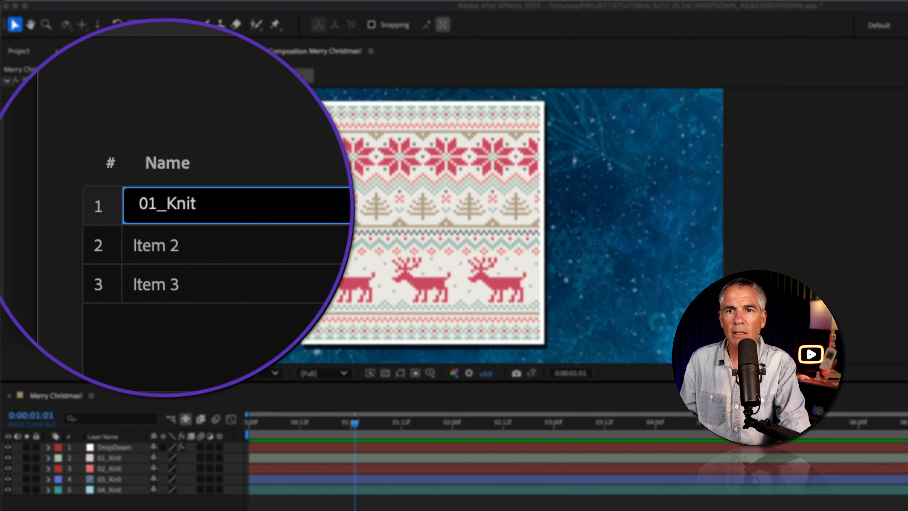
double_click(168, 224)
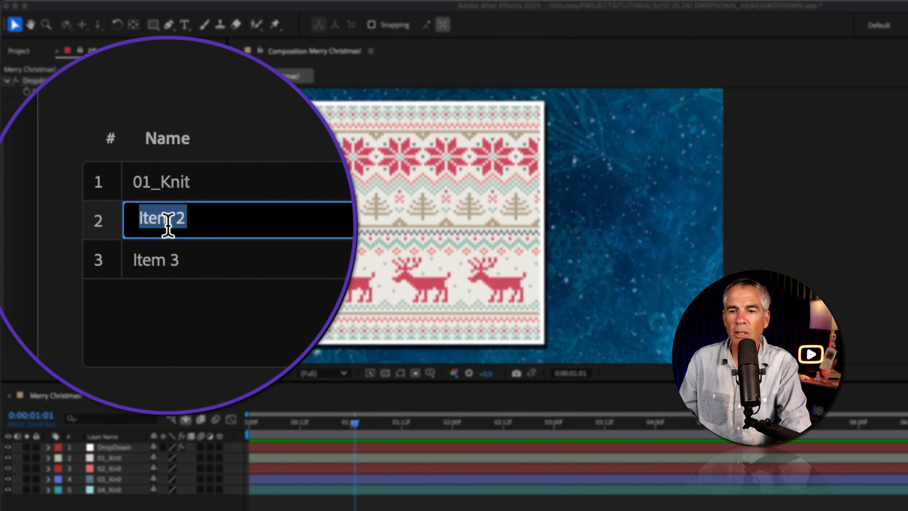
type("02")
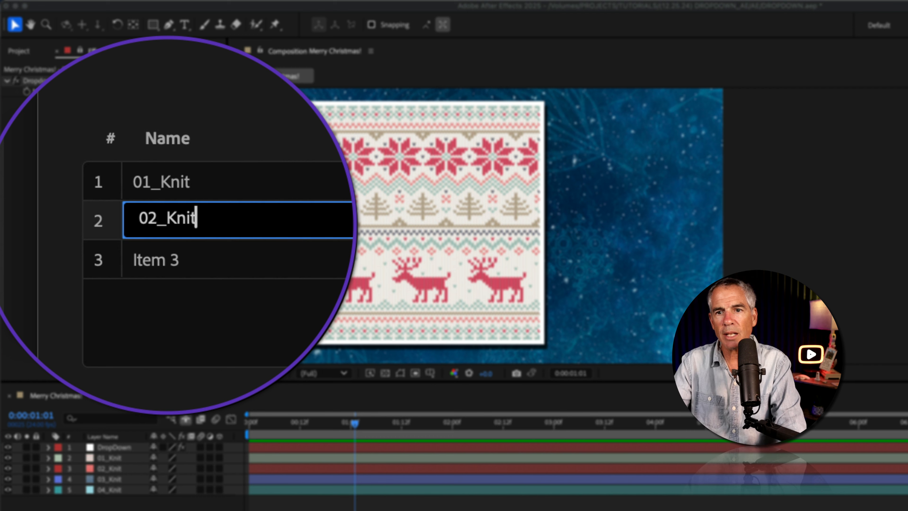
type("_Knit")
double_click(145, 241)
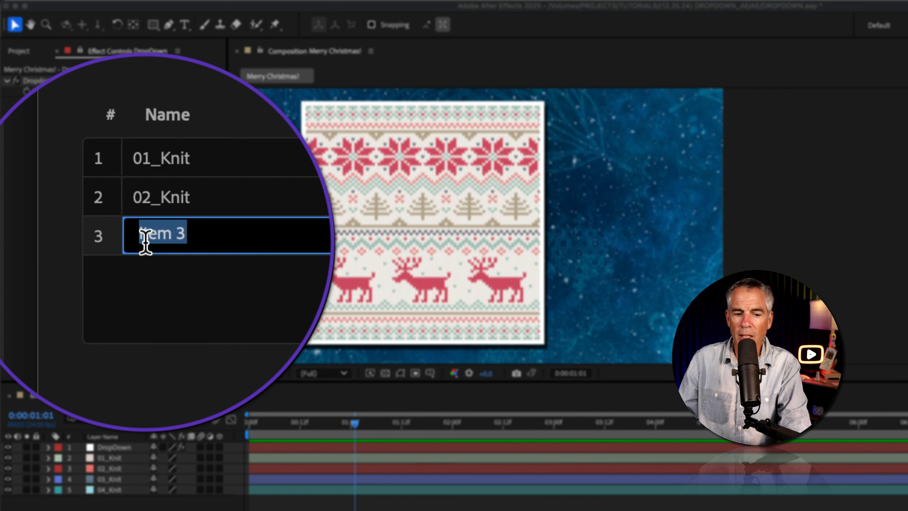
type("03_Knit")
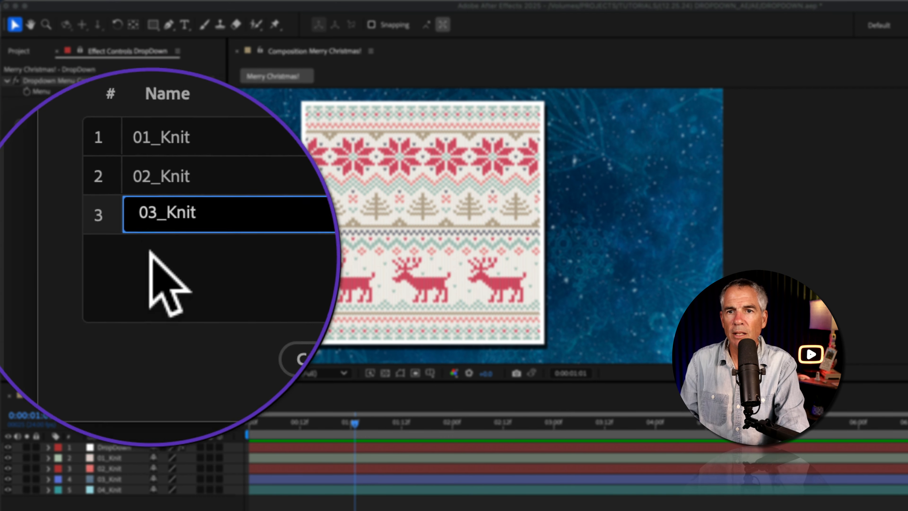
Add a fourth dropdown item named 04_Knit and accept the edited item list.
left_click(191, 261)
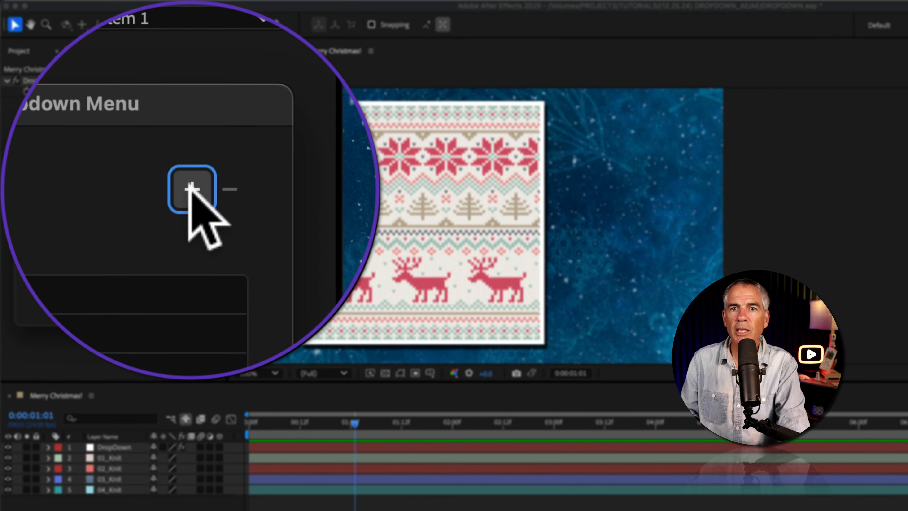
left_click(193, 197)
type("04_Knit")
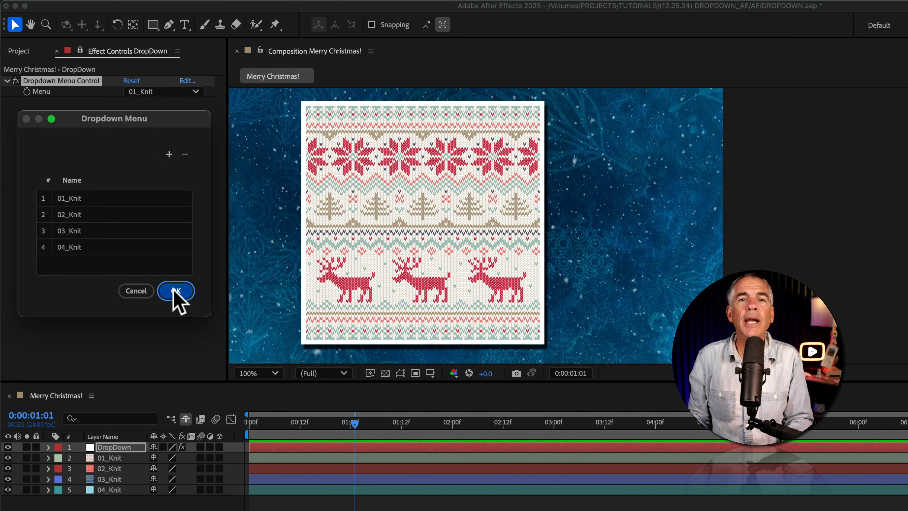
left_click(175, 291)
Test the dropdown by choosing 02_Knit, 03_Knit and 04_Knit in turn, going back to 01_Knit, and choosing 02_Knit again.
left_click(161, 93)
left_click(154, 118)
left_click(174, 92)
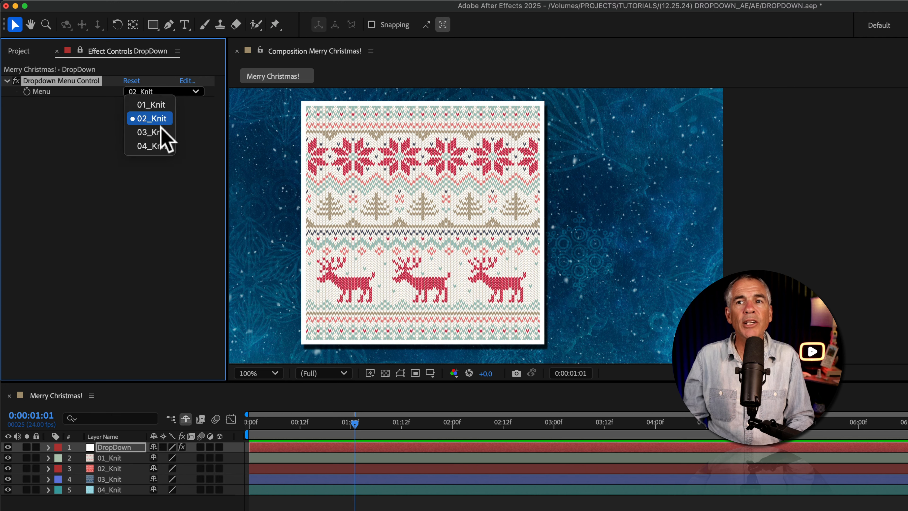
left_click(156, 132)
left_click(172, 92)
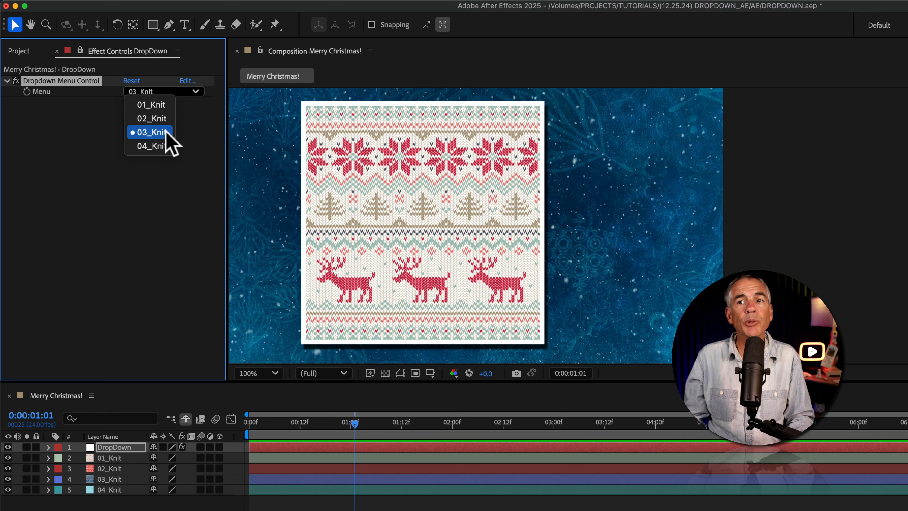
left_click(168, 146)
left_click(173, 92)
left_click(163, 105)
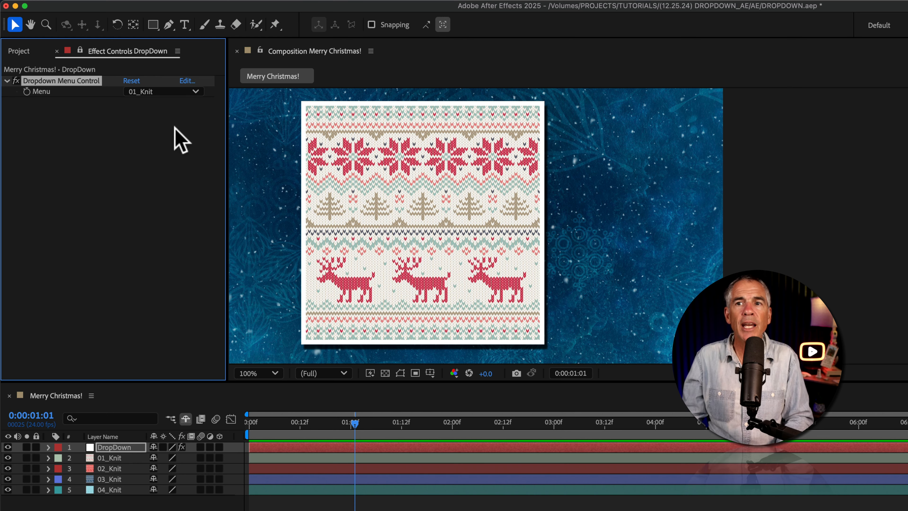
left_click(180, 92)
left_click(168, 118)
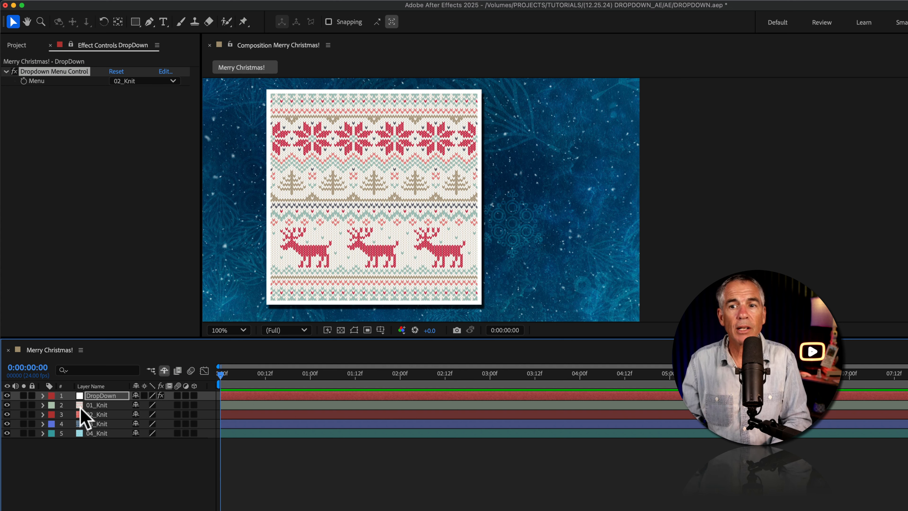
Reveal the 01_Knit layer's Opacity, enable an expression on it and clear the default expression text.
left_click(94, 407)
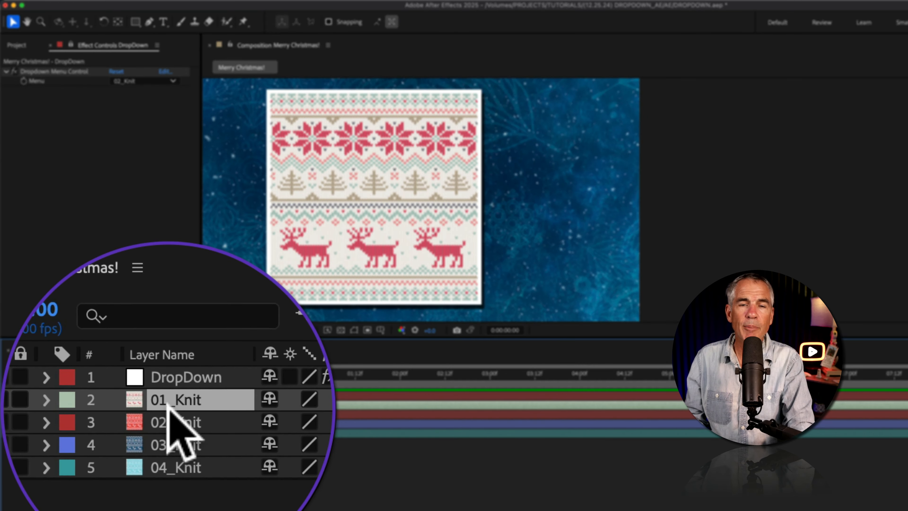
key("t")
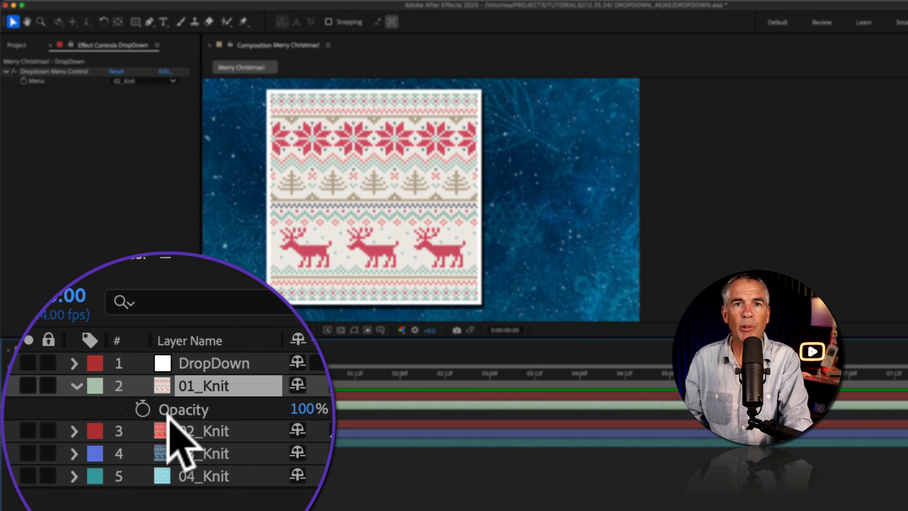
key("alt")
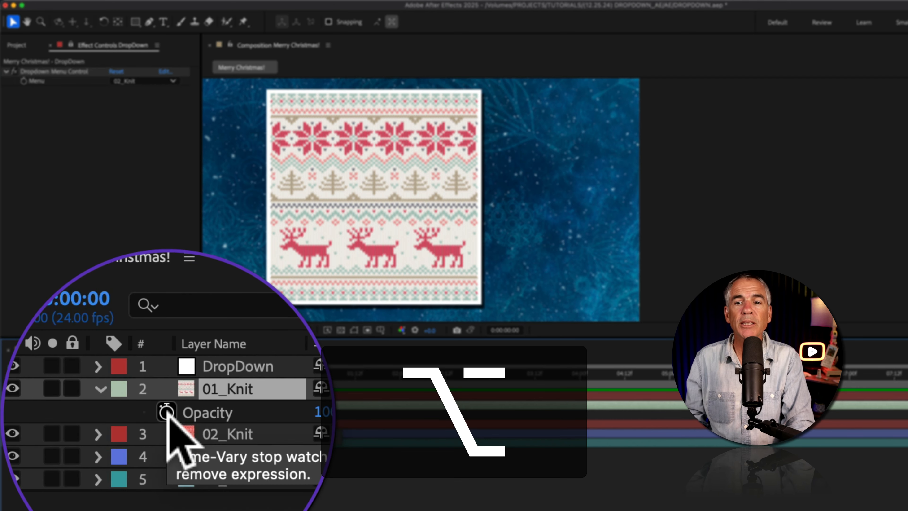
left_click(71, 414, "alt")
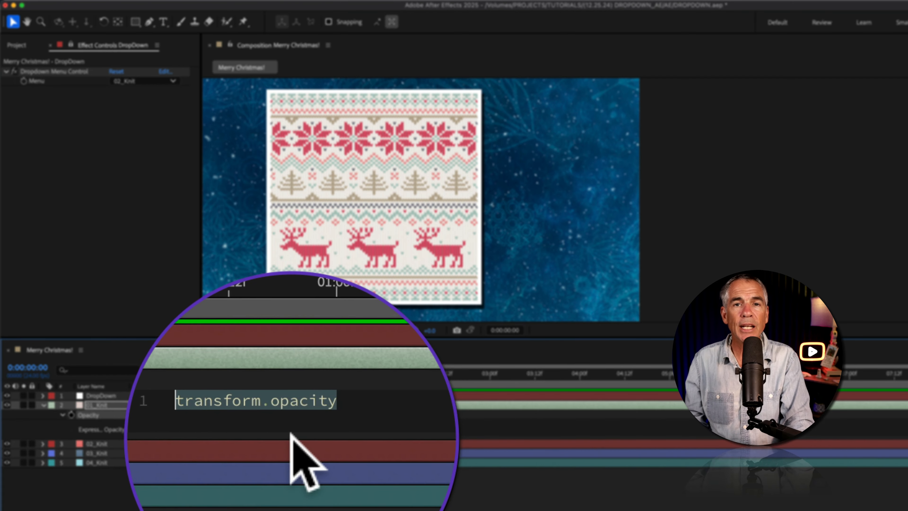
key("BackSpace")
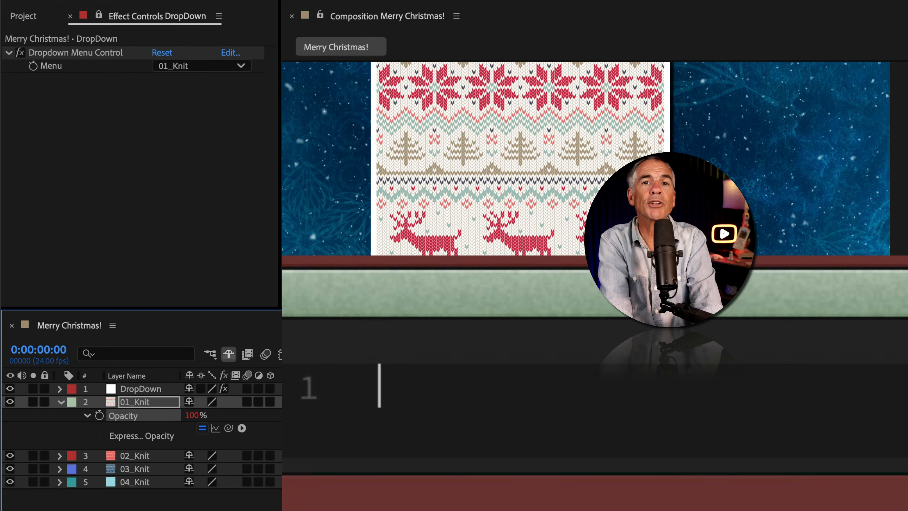
Declare var menu in the Opacity expression, linked to the DropDown layer's Menu property with the pick whip and ending in .value;.
type("var")
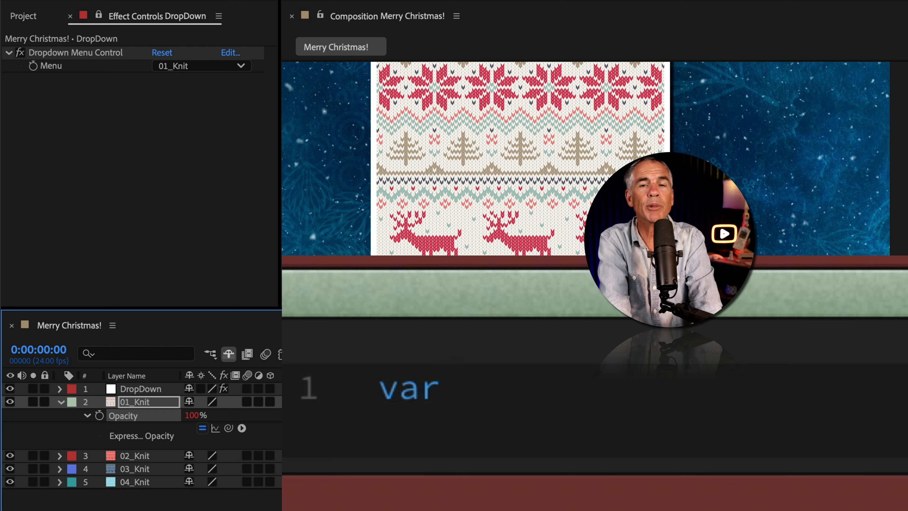
type("men")
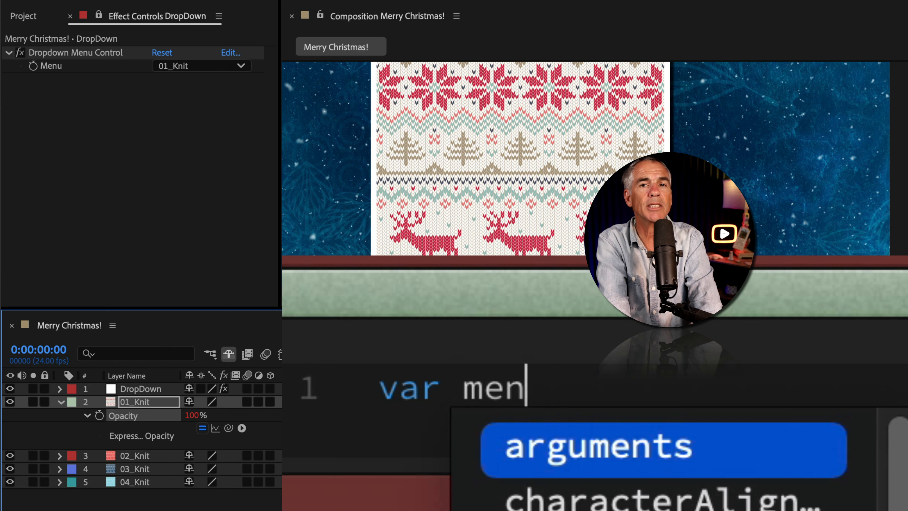
type("u")
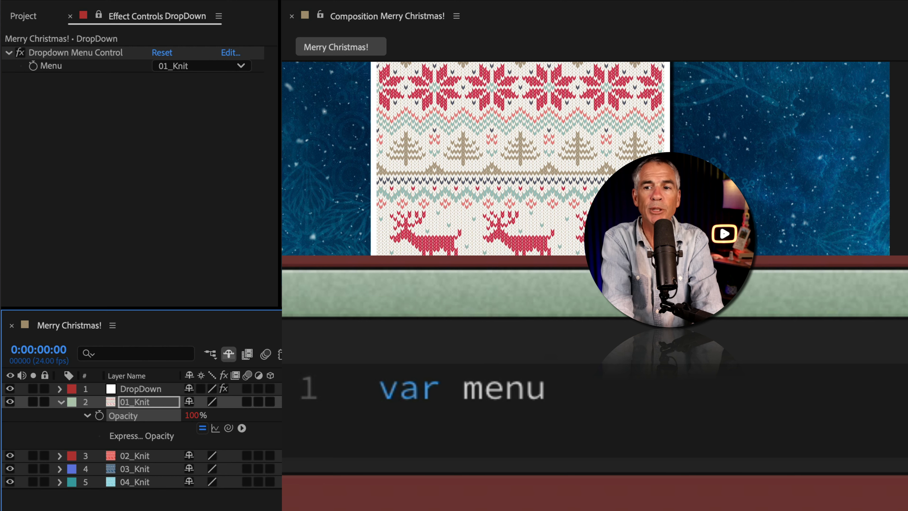
type("=")
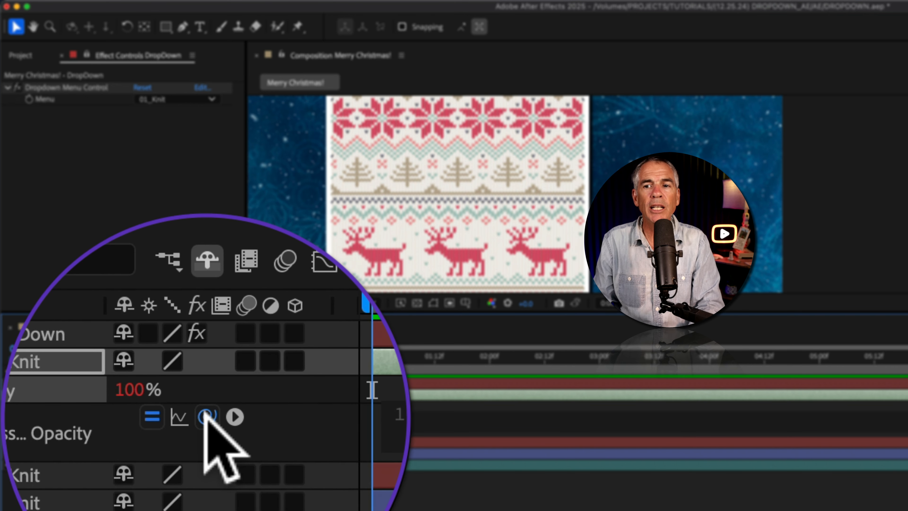
left_click_drag(202, 418, 53, 102)
left_click_drag(131, 201, 118, 199)
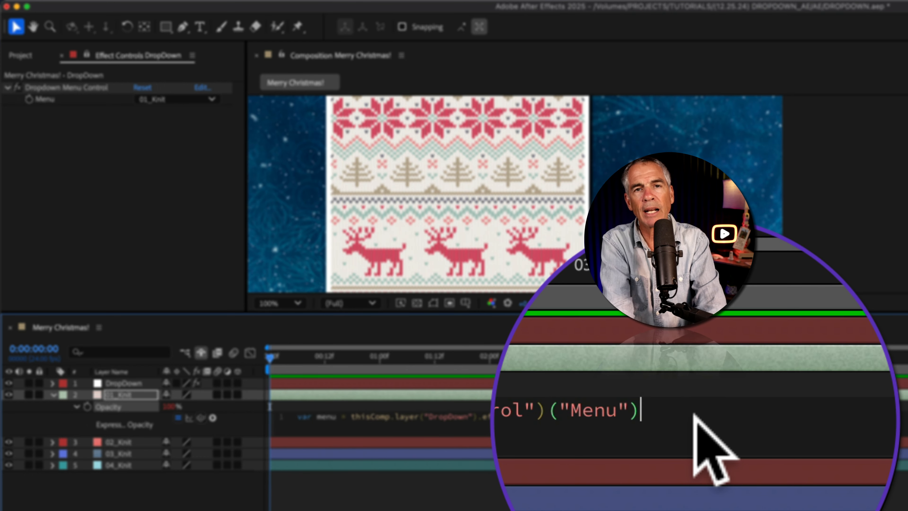
type("alue")
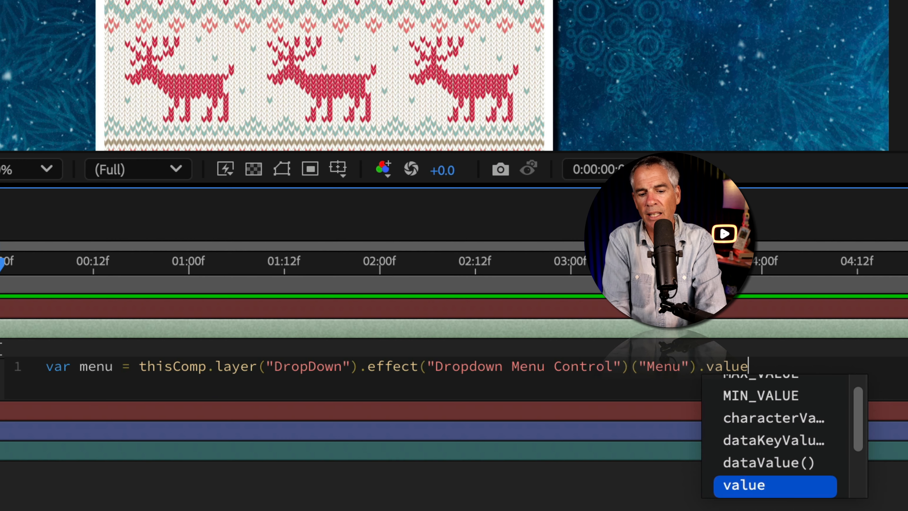
type(";")
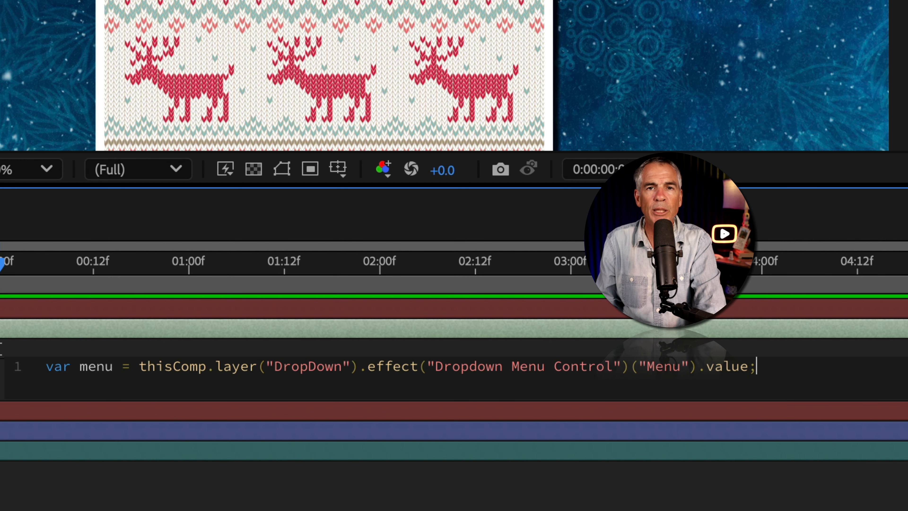
Add a second expression line reading menu == 1 ? 100 : 0; to control the 01_Knit layer's opacity.
key("Return")
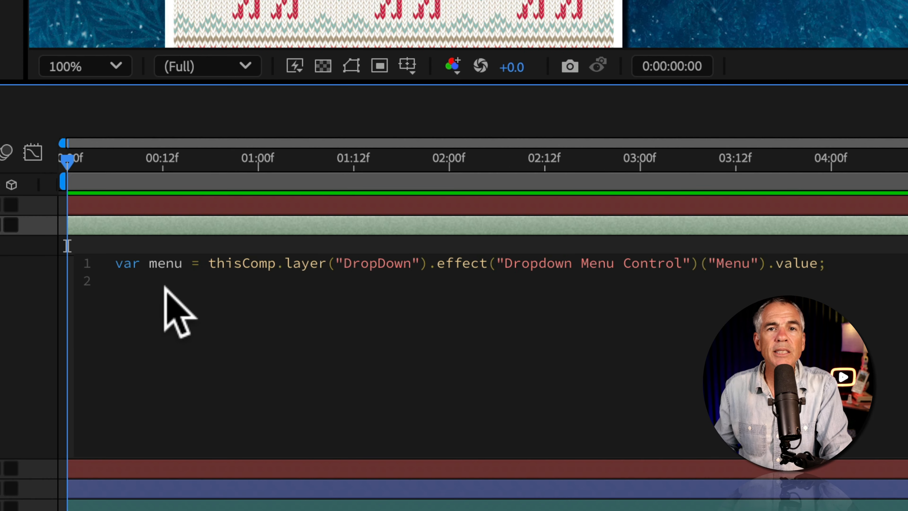
double_click(162, 265)
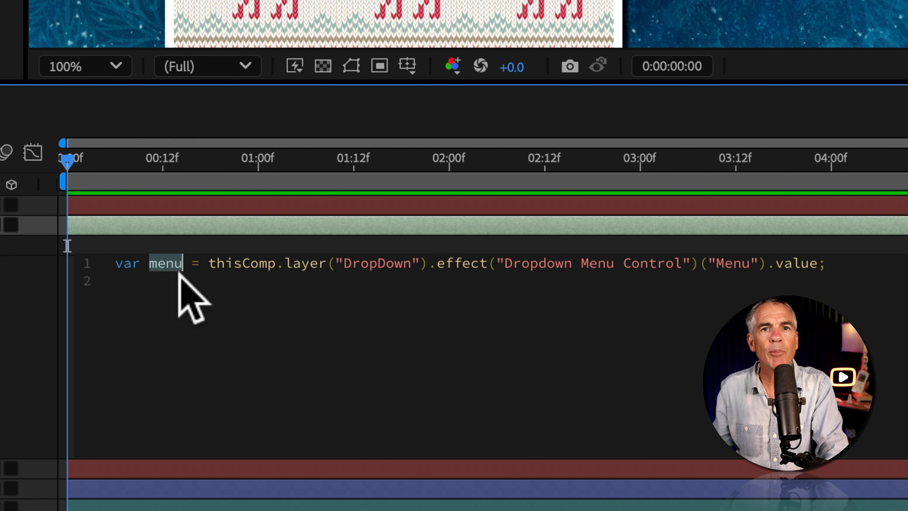
left_click(144, 275)
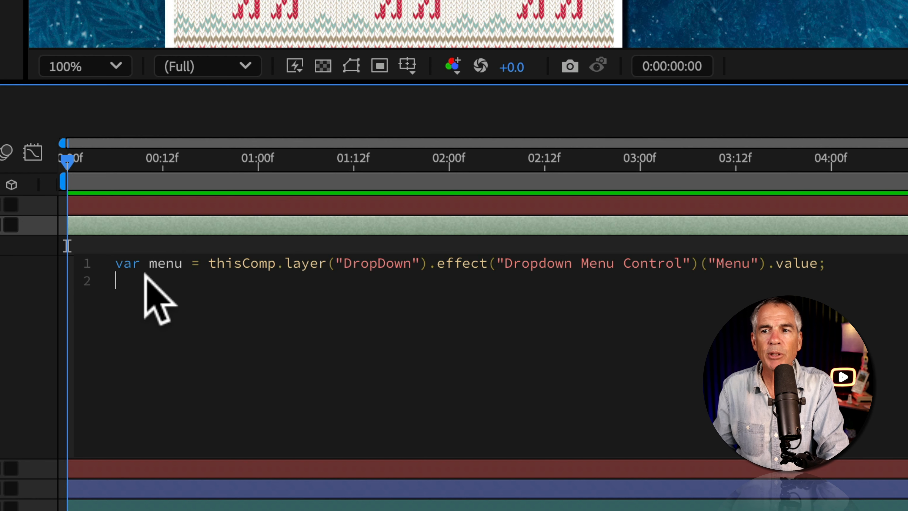
type("menu == 1 ? 100 : 0;")
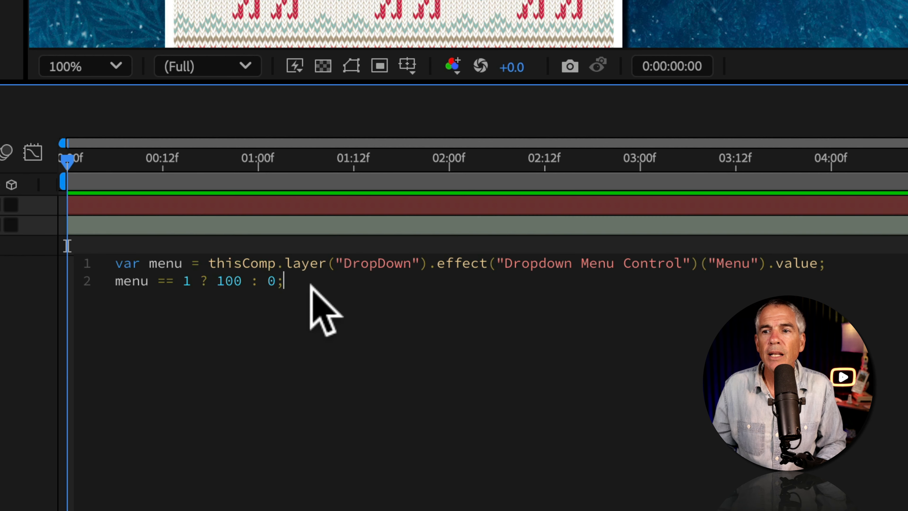
Examine the parts of the conditional line: the menu item number, the question mark, and the two opacity values separated by the colon.
left_click_drag(320, 308, 104, 286)
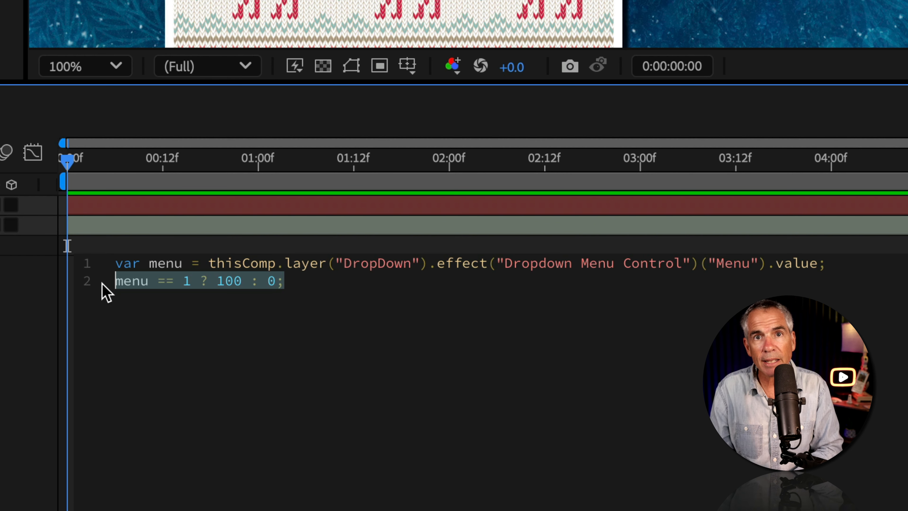
left_click(135, 298)
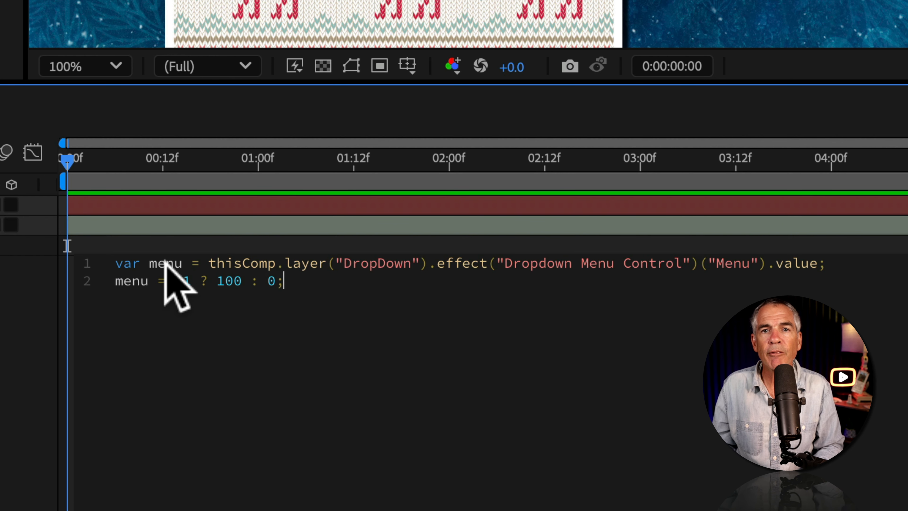
double_click(189, 282)
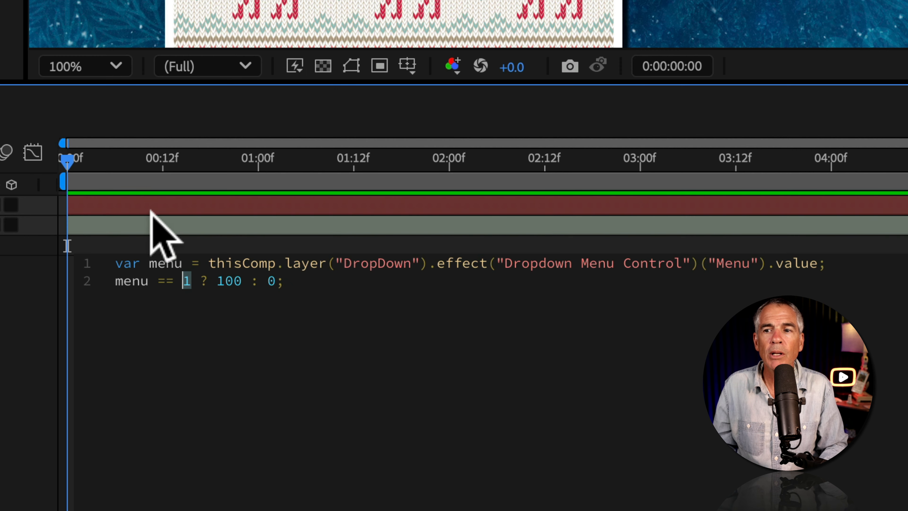
left_click(198, 280)
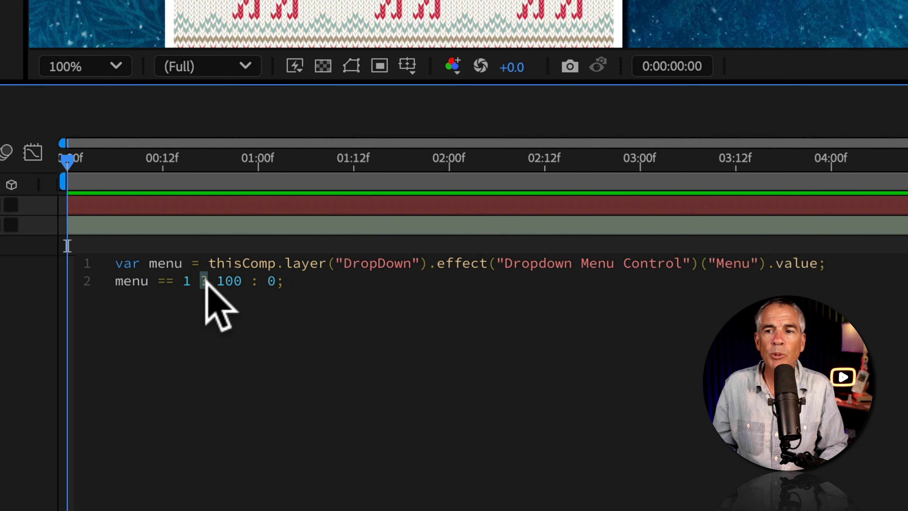
key("End")
double_click(230, 280)
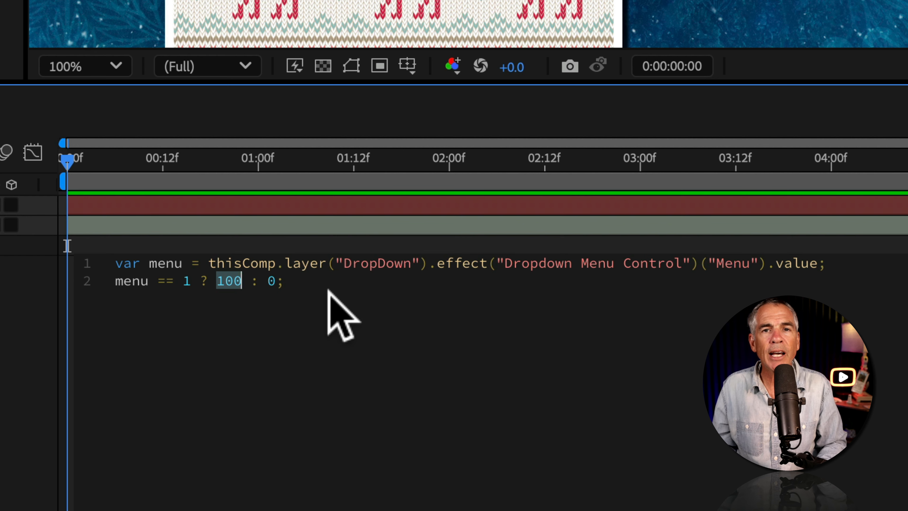
double_click(254, 280)
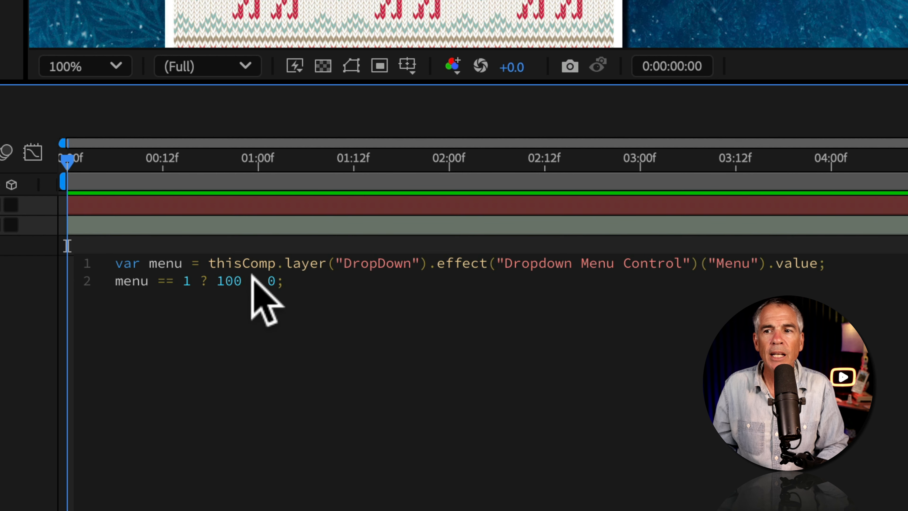
left_click_drag(285, 280, 224, 279)
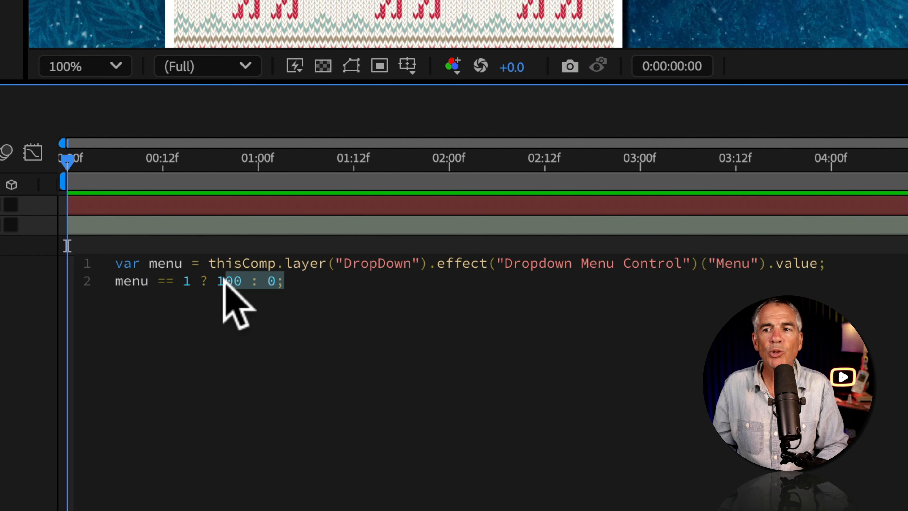
left_click(245, 297)
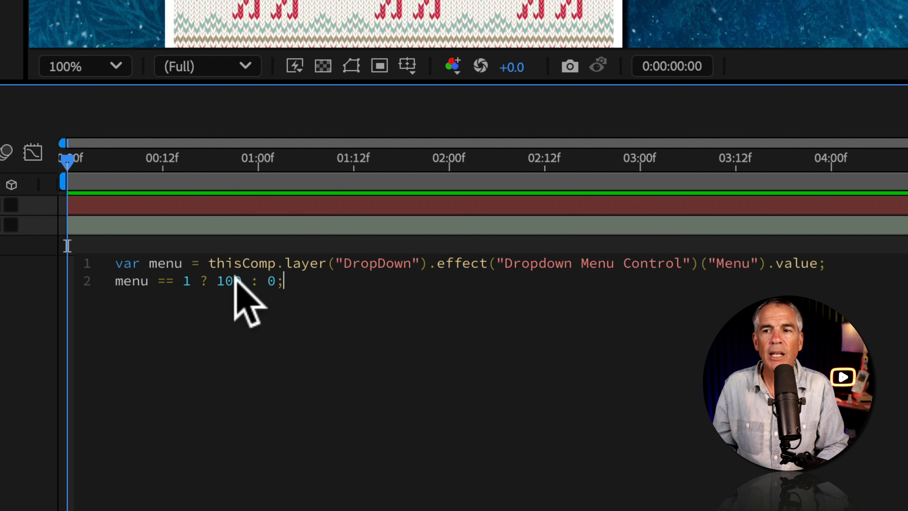
Compare the expression's values with the numbered items in the Dropdown Menu editor, close it and select 01_Knit in the Menu.
double_click(272, 282)
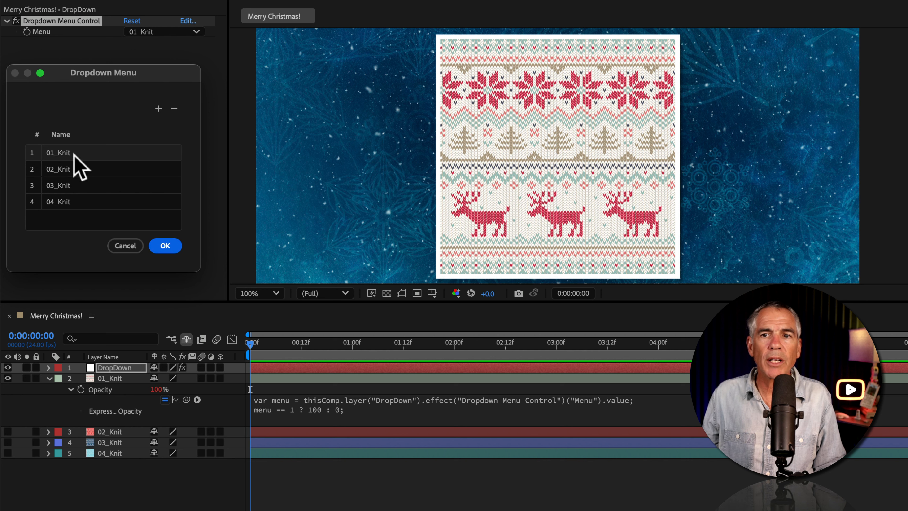
left_click(165, 246)
left_click(157, 32)
left_click(163, 46)
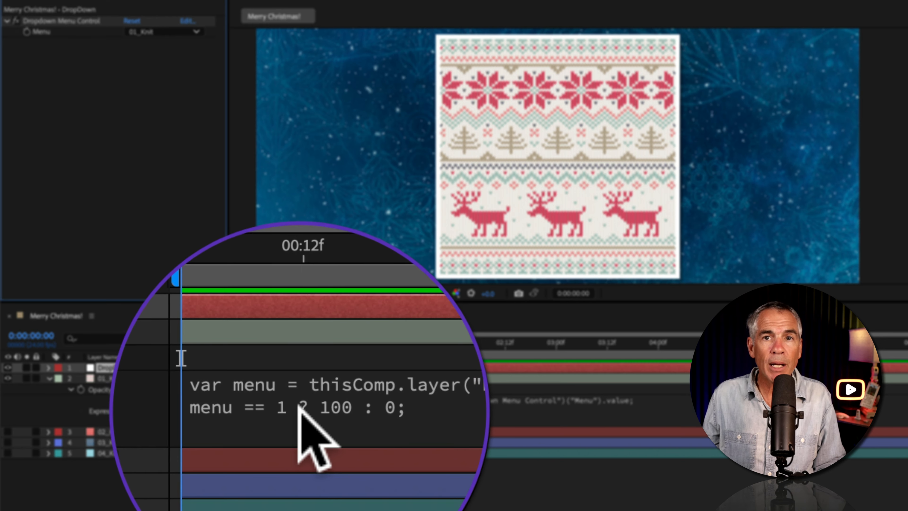
Test the 01_Knit opacity expression by switching the Menu through 02_Knit, 03_Knit and 04_Knit and back to 01_Knit.
left_click(189, 32)
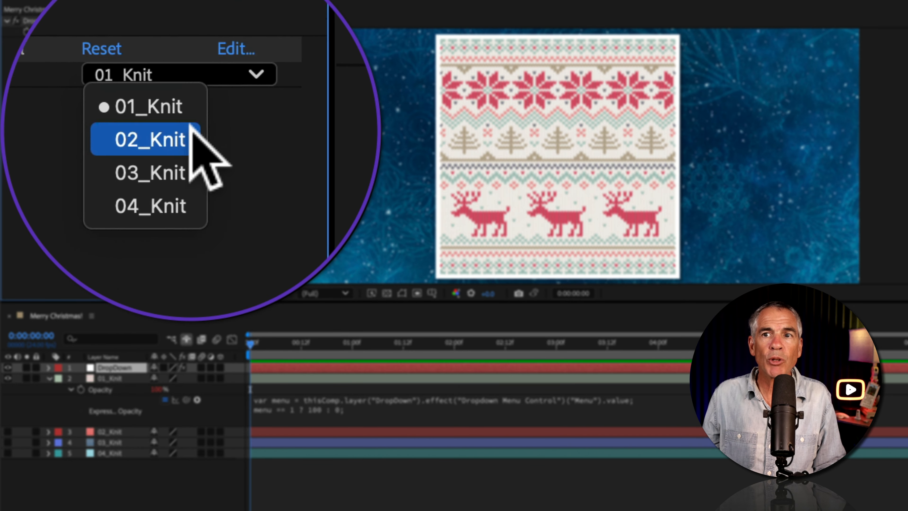
left_click(191, 127)
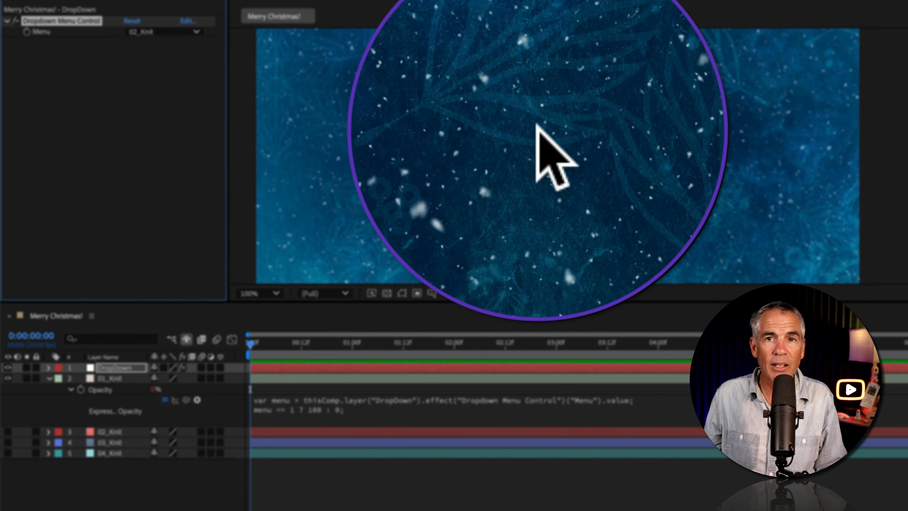
left_click(170, 32)
left_click(190, 125)
left_click(229, 40)
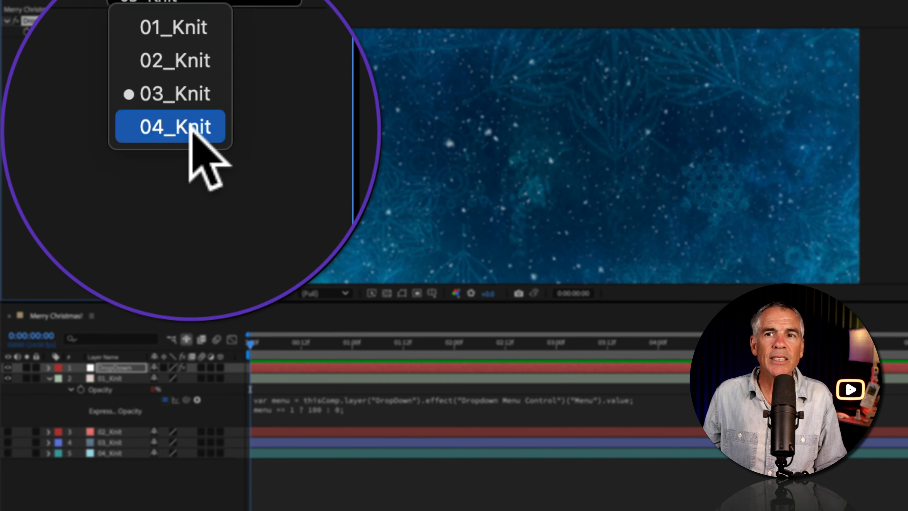
left_click(190, 127)
left_click(192, 131)
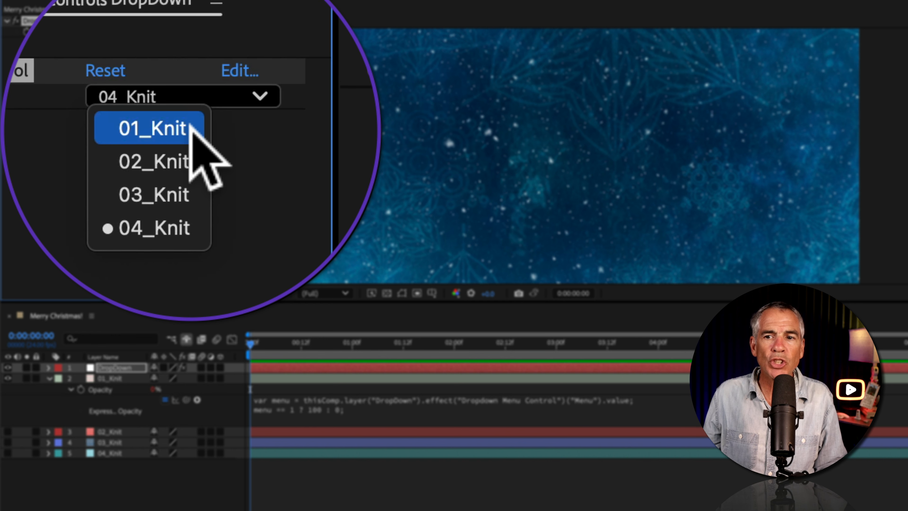
left_click(190, 129)
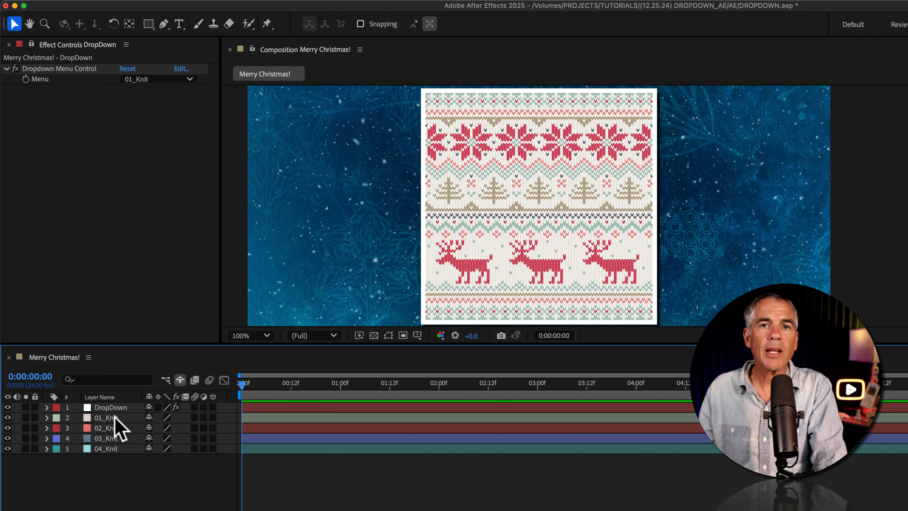
left_click(114, 418)
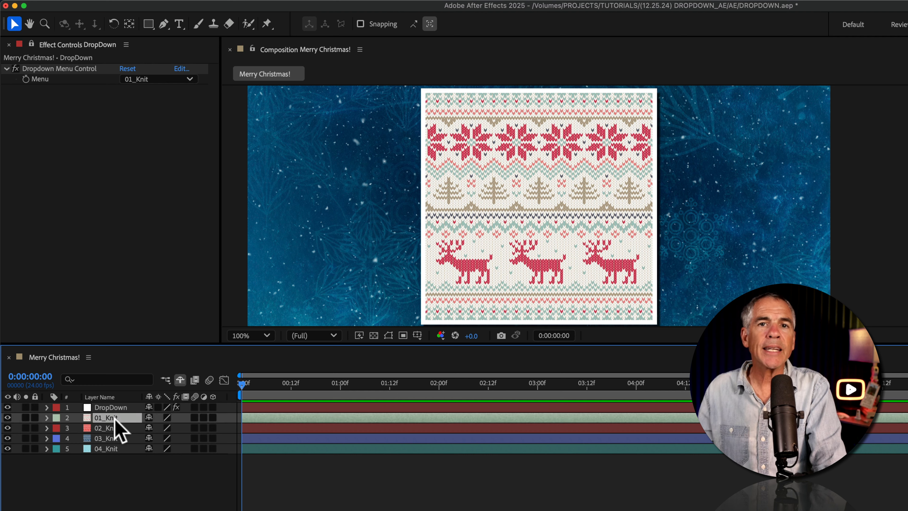
left_click(111, 427)
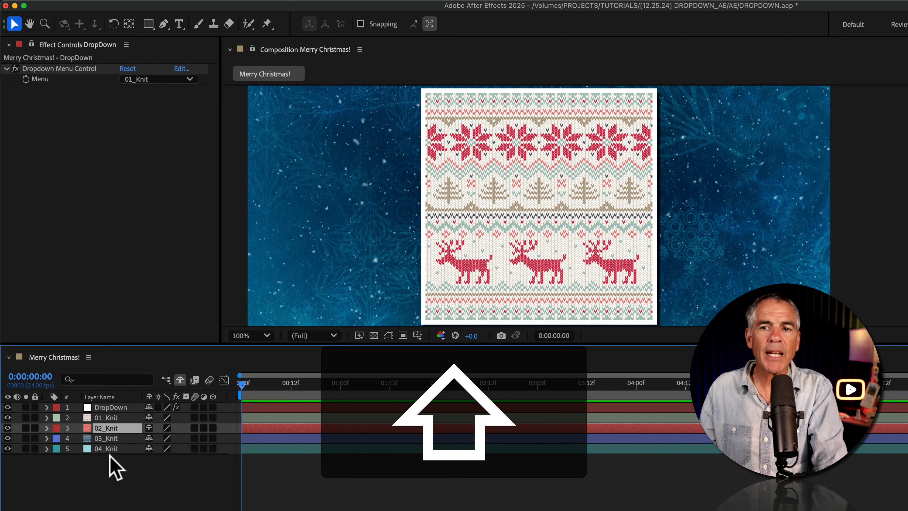
left_click(110, 449, "shift")
left_click(157, 79)
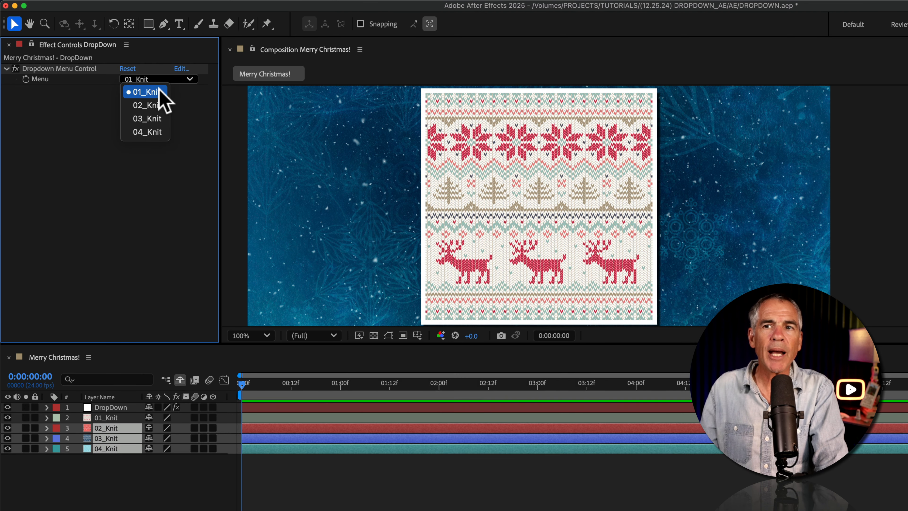
left_click(162, 171)
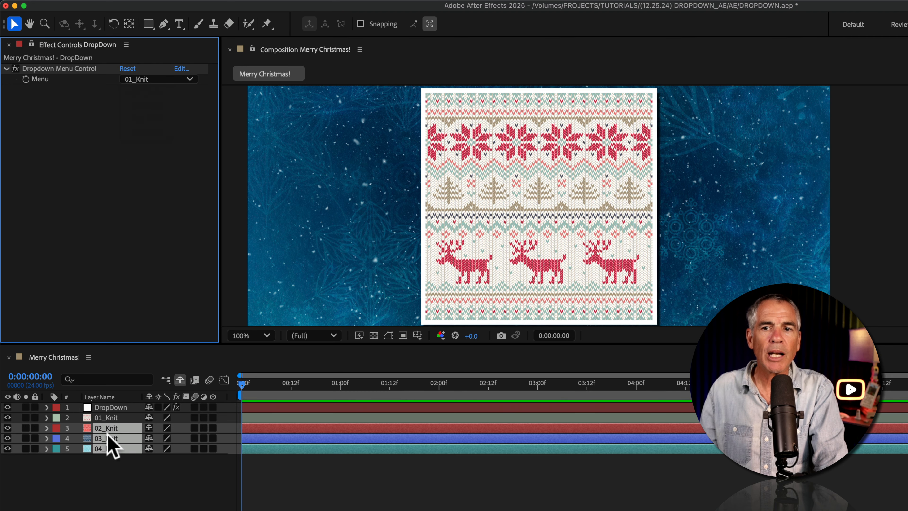
Reveal the 01_Knit layer's Opacity and copy only its expression.
left_click(109, 418)
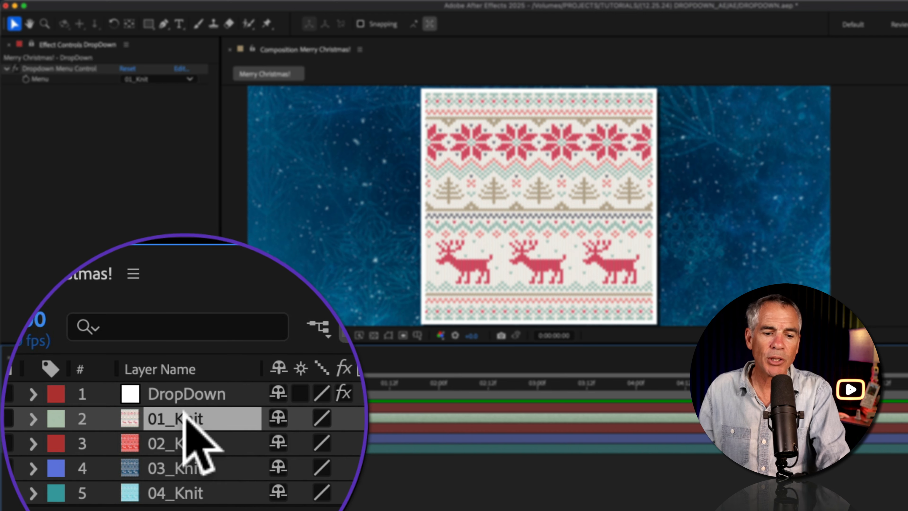
key("t")
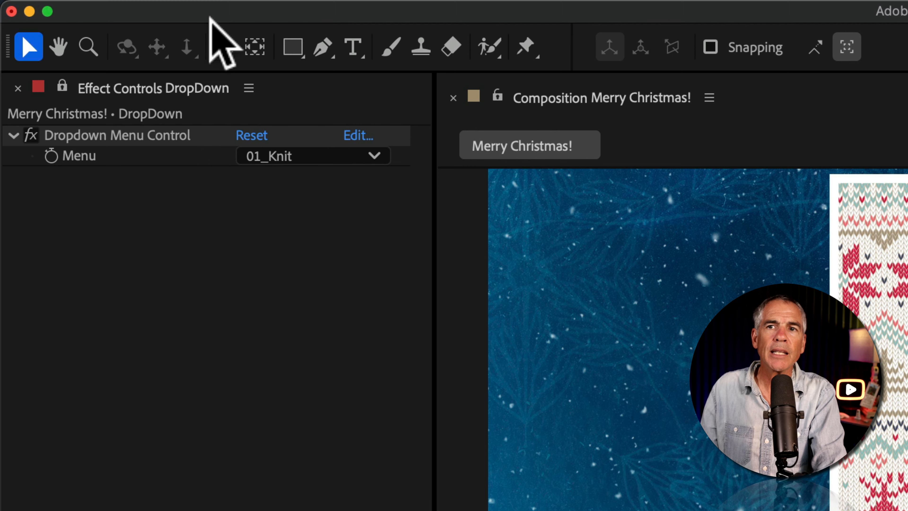
left_click(125, 6)
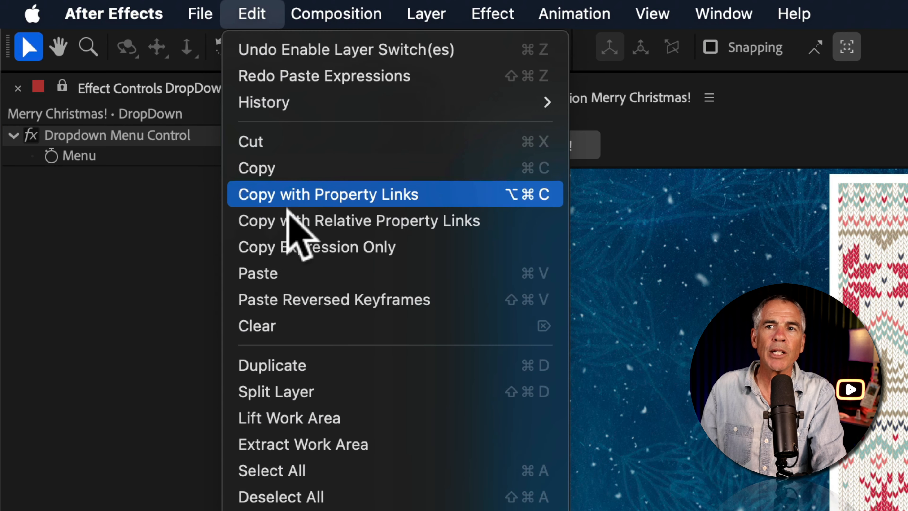
left_click(443, 244)
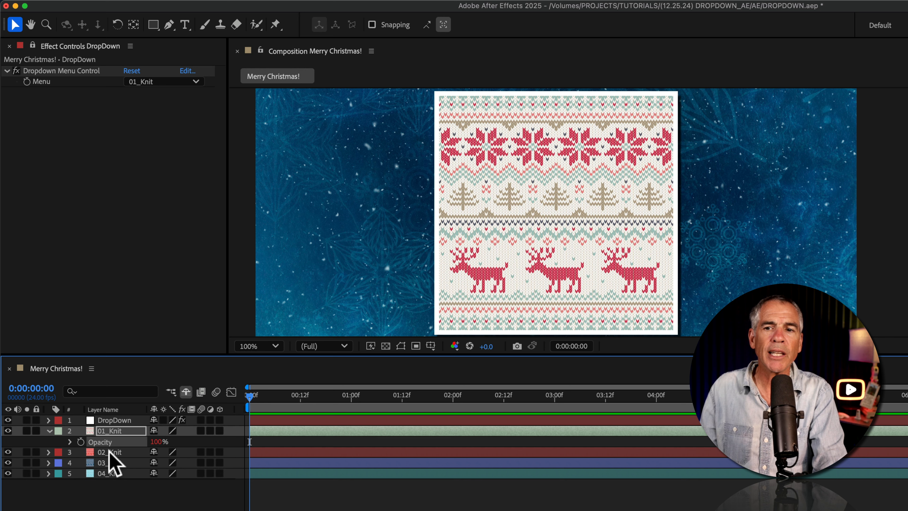
Paste the copied expression onto the 02_Knit, 03_Knit and 04_Knit layers together and reveal their Opacity expressions.
left_click(110, 453)
left_click(110, 474, "shift")
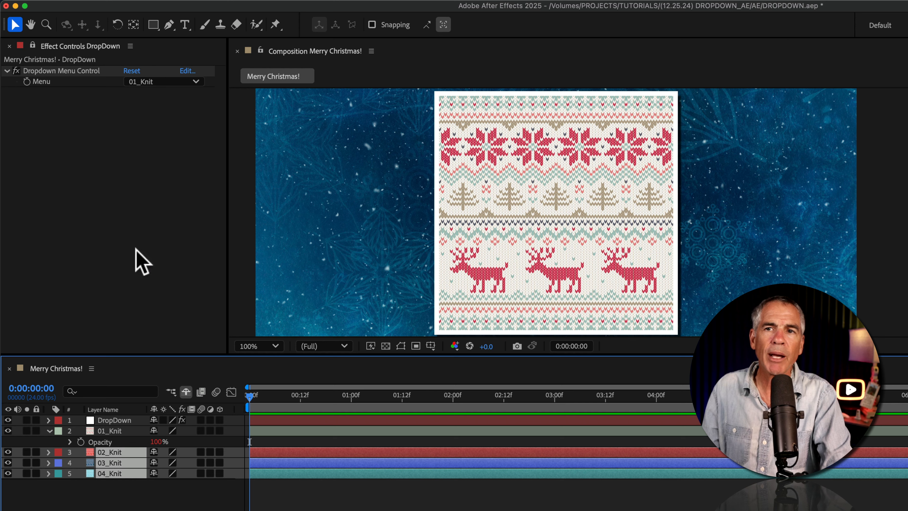
left_click(132, 8)
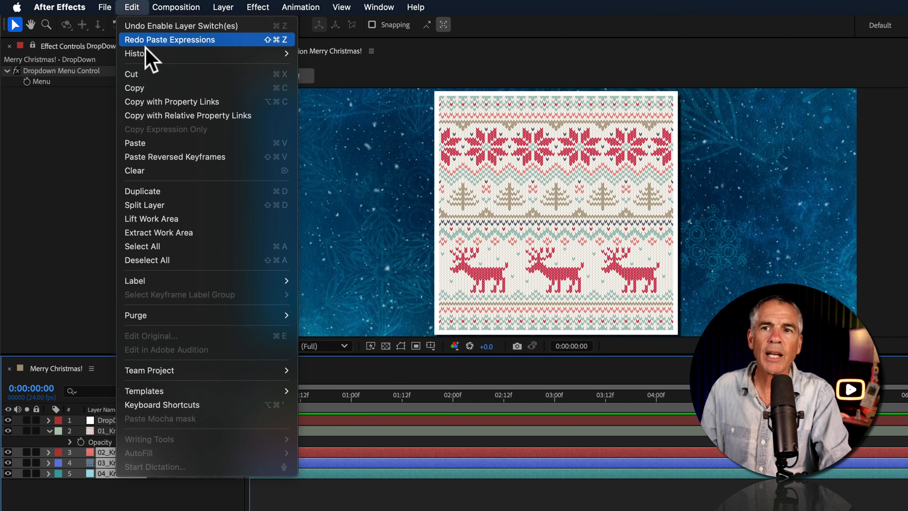
left_click(157, 143)
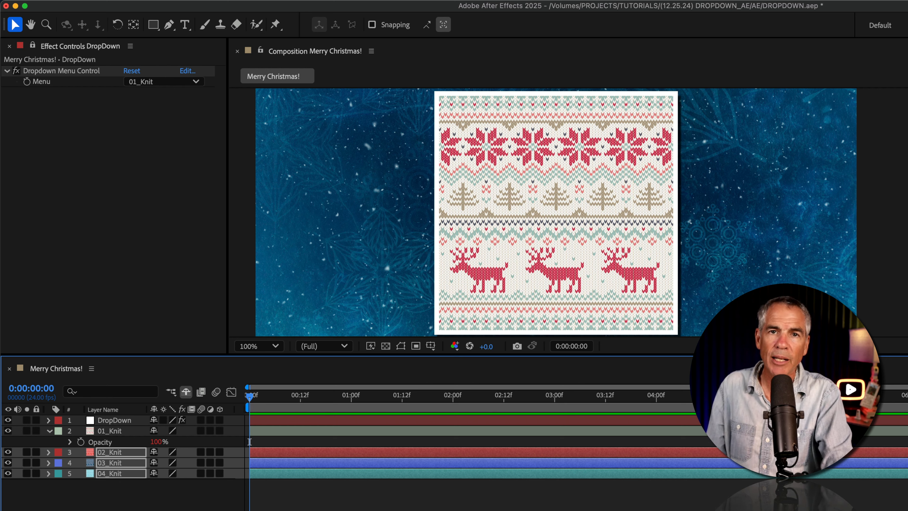
key("e")
key("e")
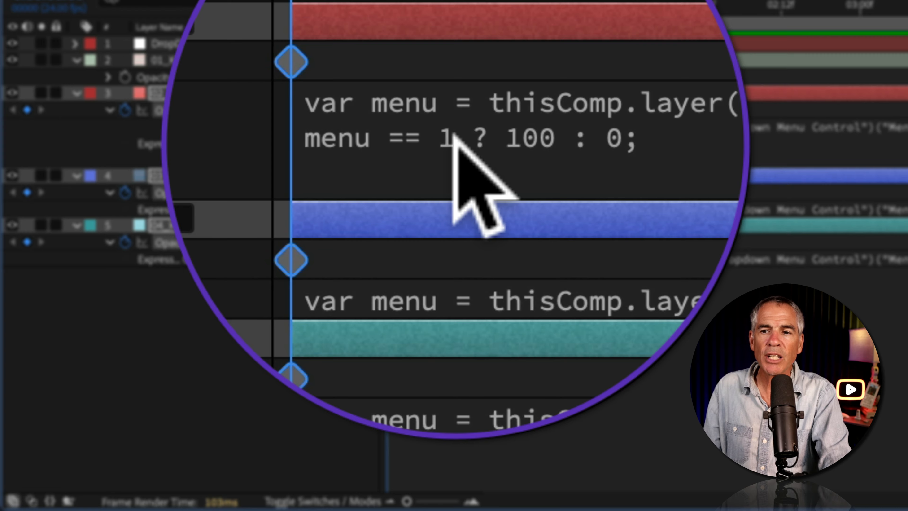
Edit the 02_Knit layer's Opacity expression so its condition reads menu == 2 ? 100 : 0;.
left_click(455, 134)
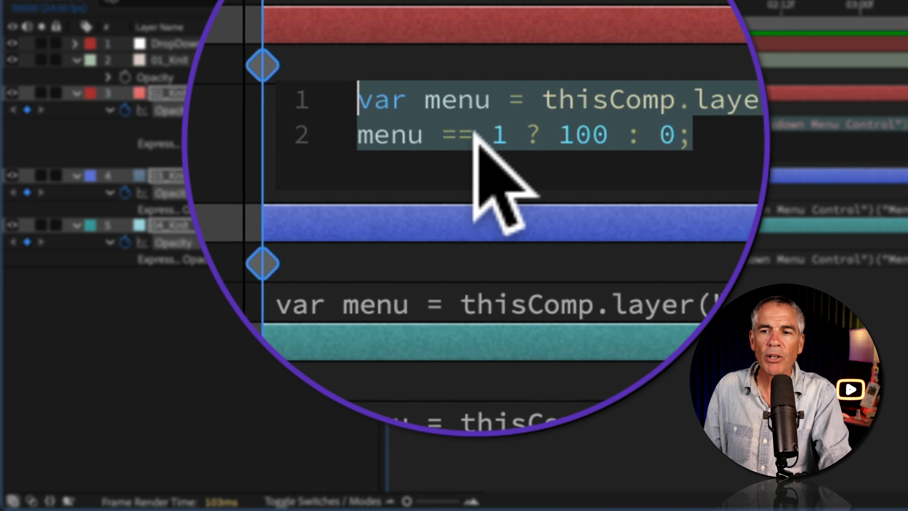
left_click(488, 134)
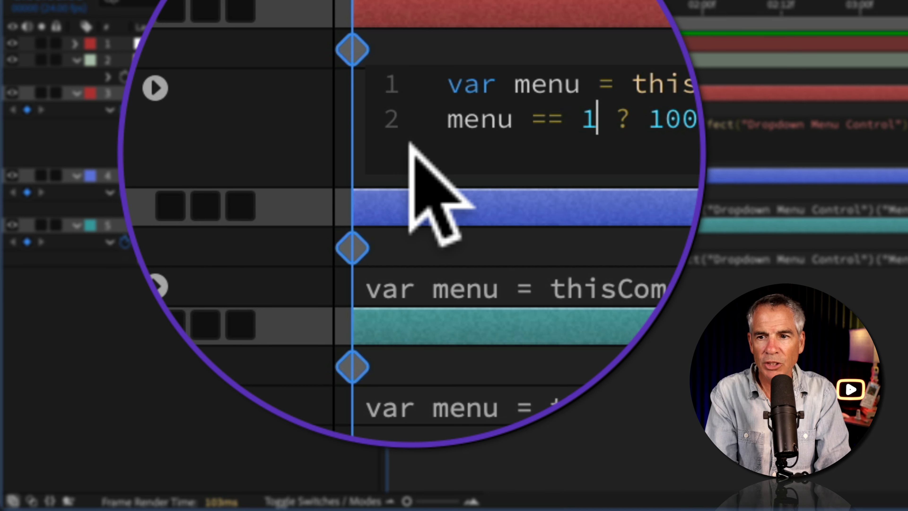
key("BackSpace")
type("2")
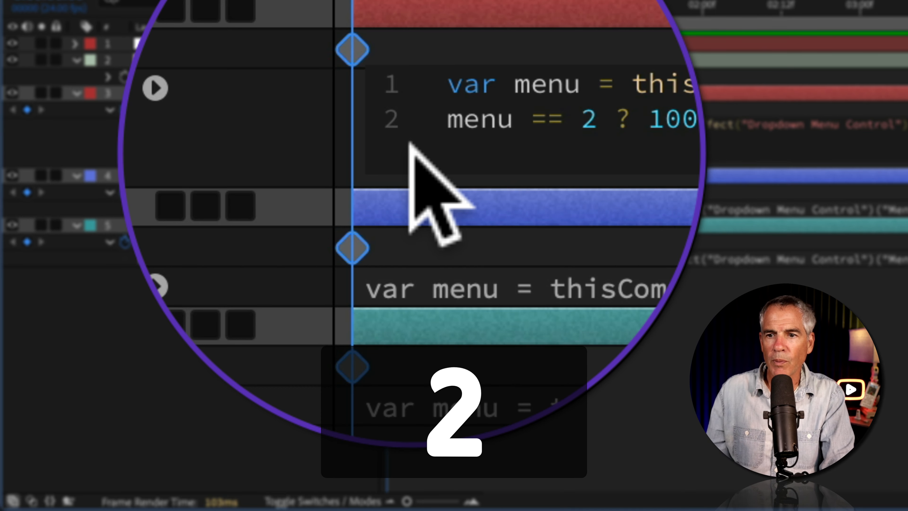
Edit the 03_Knit layer's Opacity expression so its condition reads menu == 3 ? 100 : 0;.
left_click(441, 200)
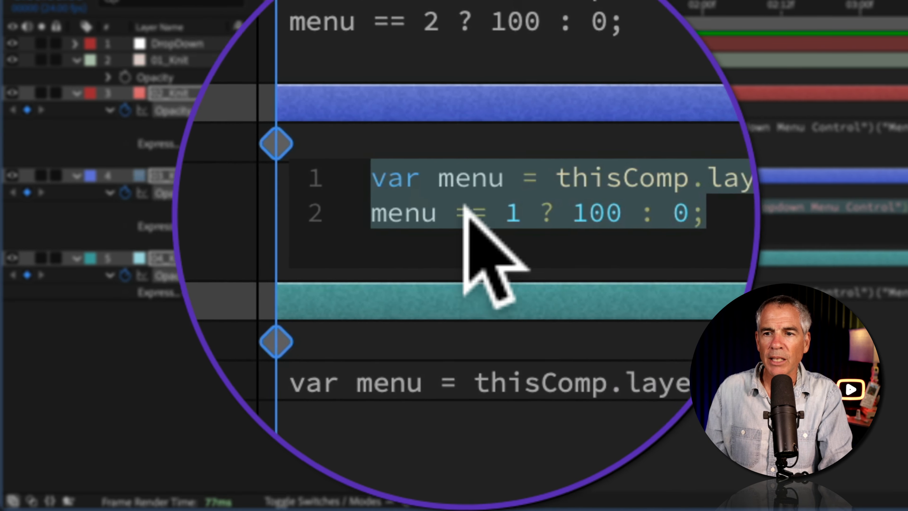
left_click(486, 207)
key("BackSpace")
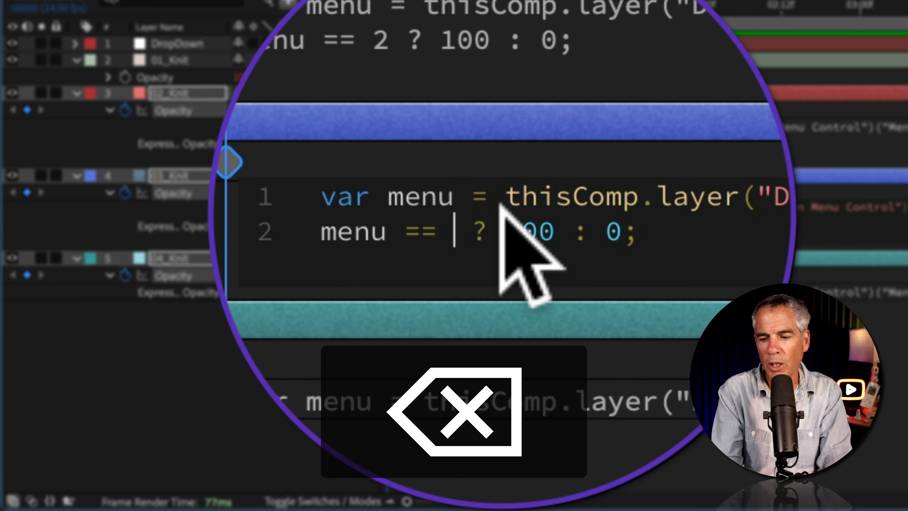
type("3")
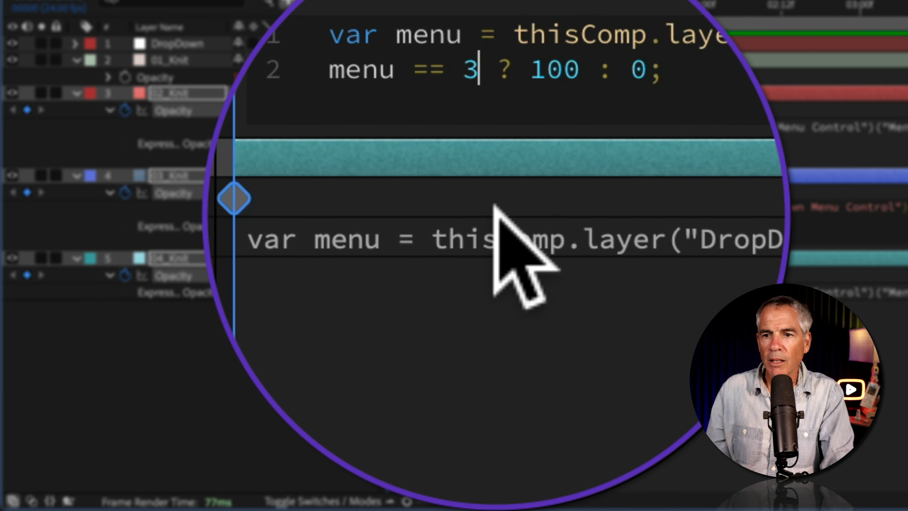
Edit the 04_Knit layer's Opacity expression so its condition reads menu == 4 ? 100 : 0; and commit it.
left_click(496, 208)
left_click(483, 207)
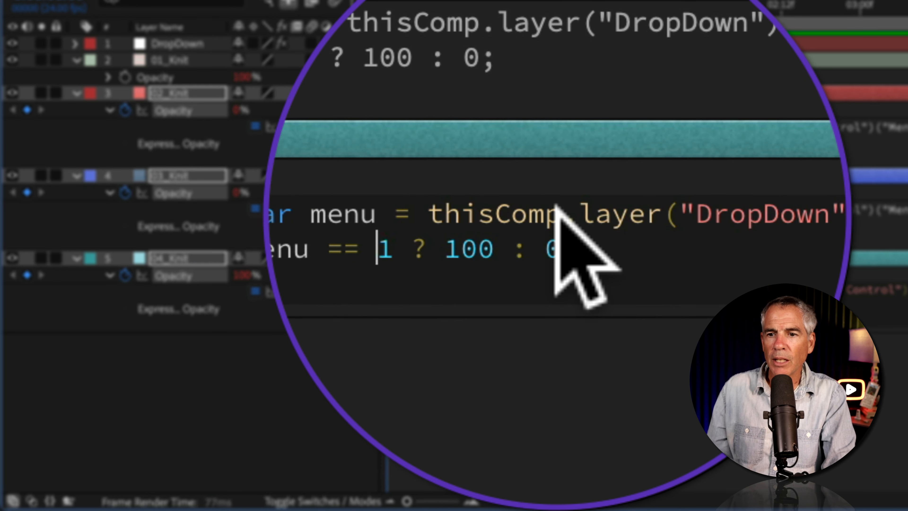
key("Right")
key("BackSpace")
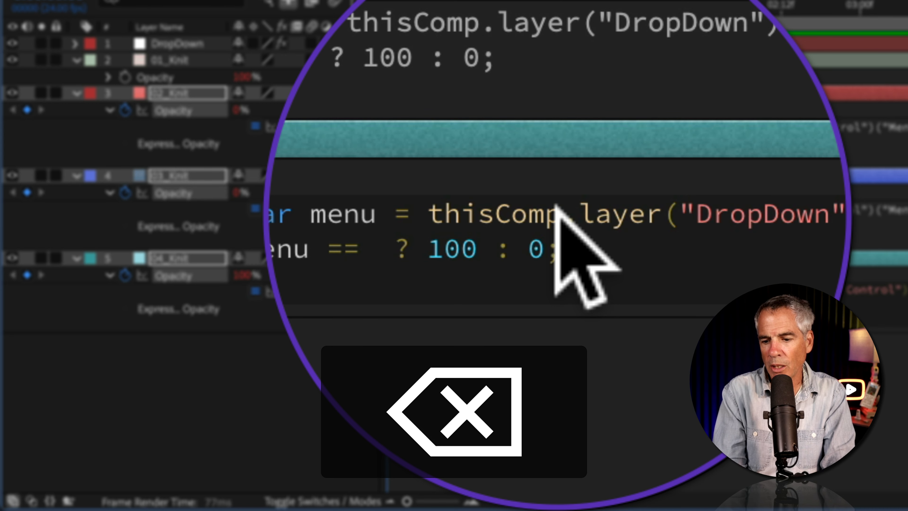
type("4")
left_click(556, 372)
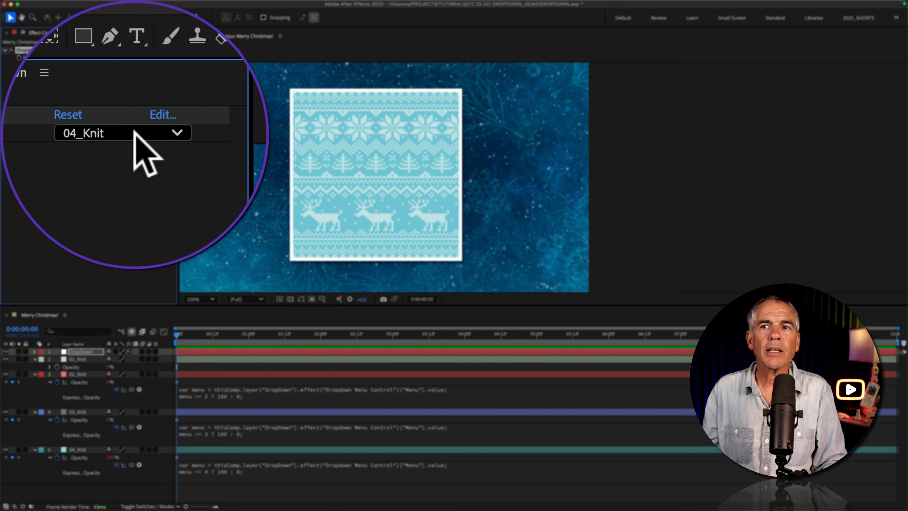
Test all four knit layers by setting the DropDown layer's Menu to 04_Knit, 03_Knit, 02_Knit and 01_Knit in turn.
left_click(133, 132)
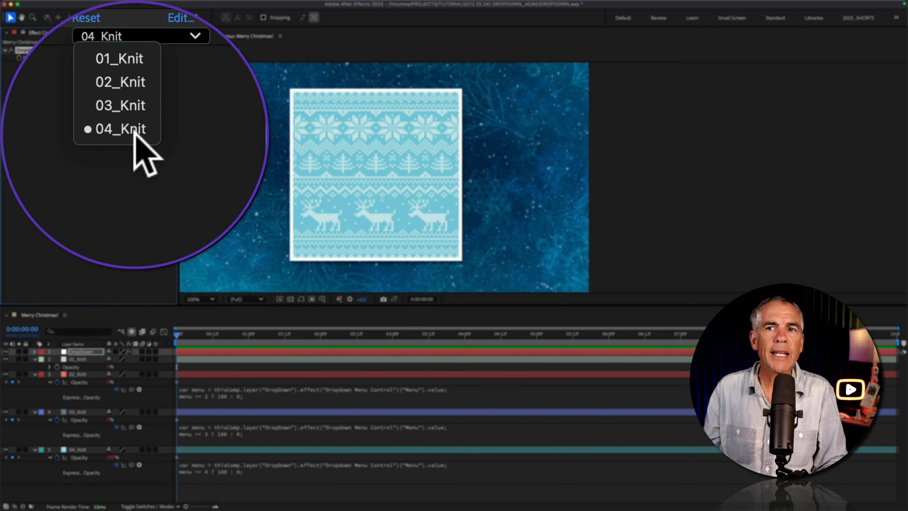
left_click(134, 131)
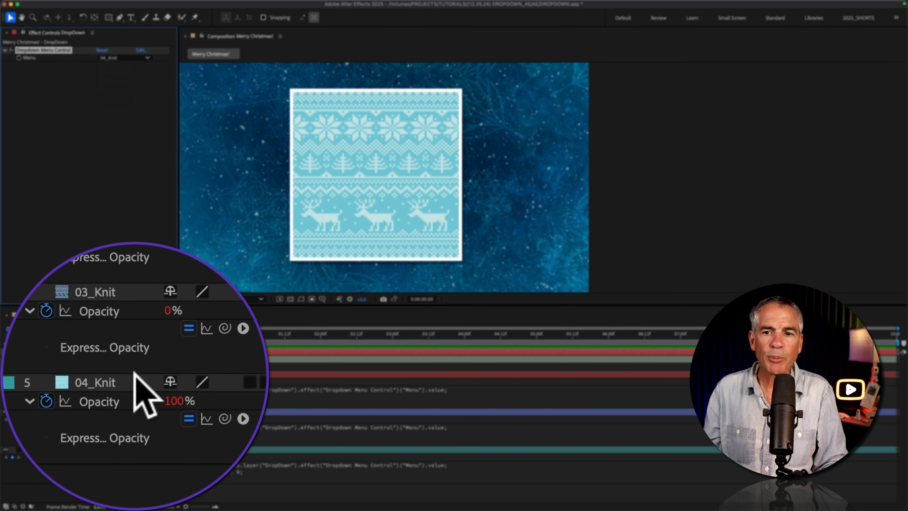
left_click(89, 446)
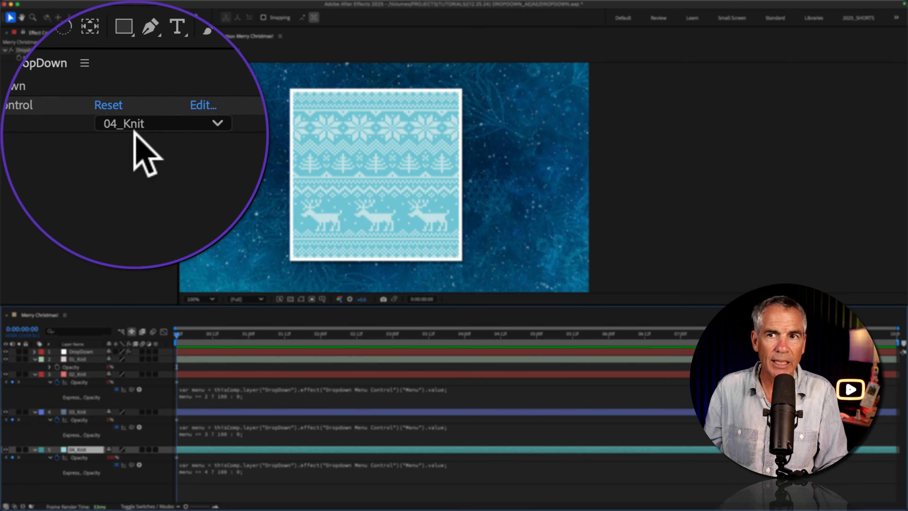
left_click(138, 119)
left_click(135, 135)
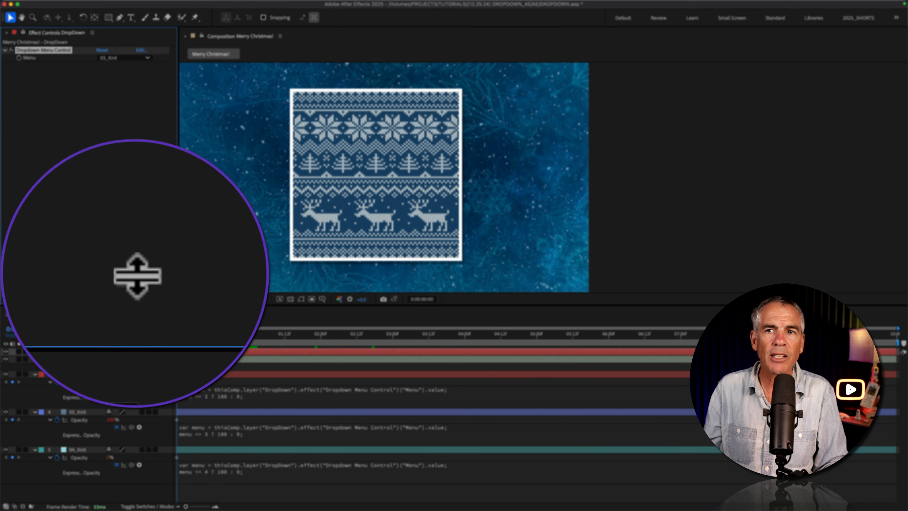
left_click(133, 58)
left_click(127, 74)
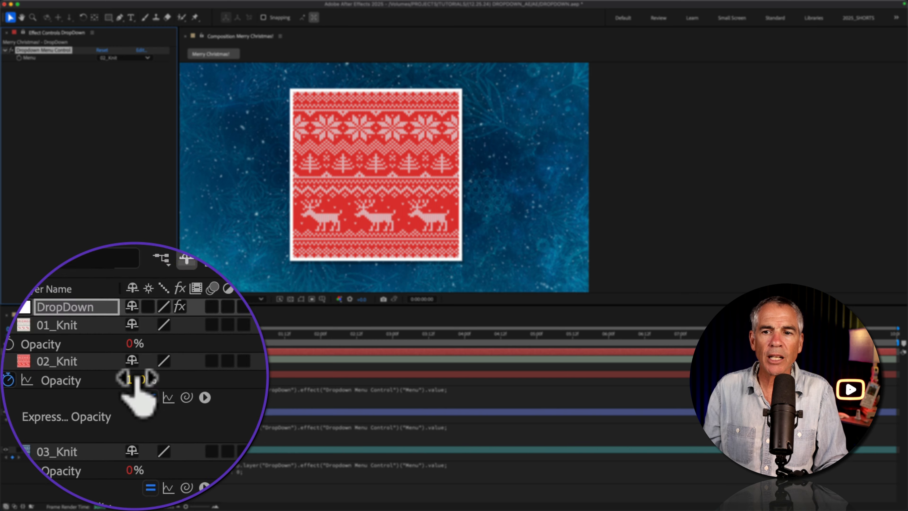
left_click(133, 58)
left_click(124, 64)
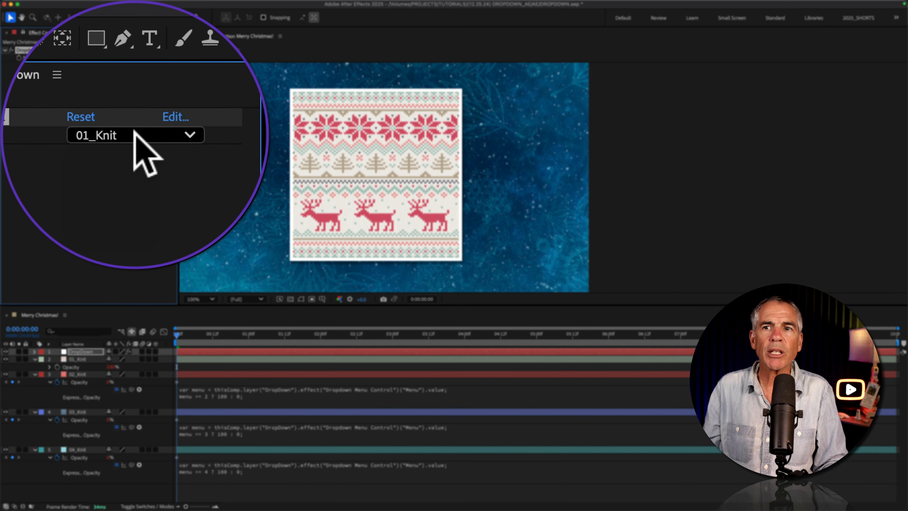
left_click(125, 58)
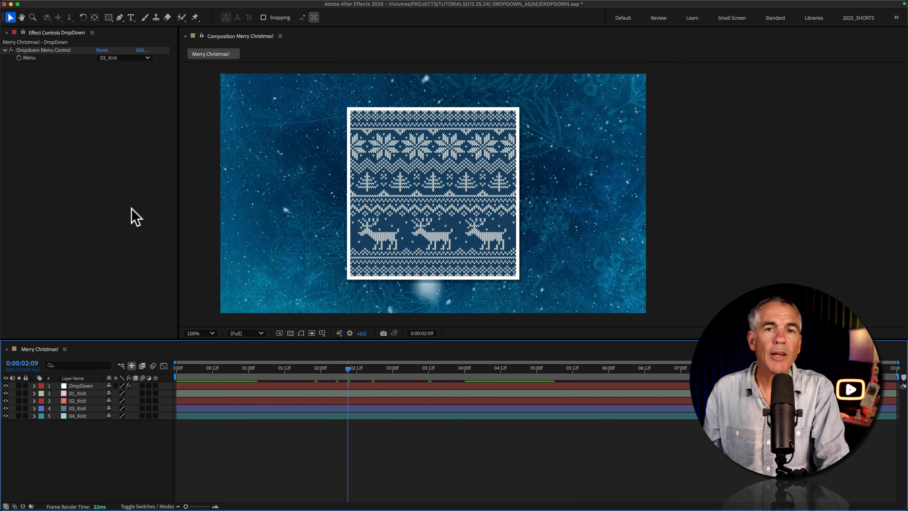
Keyframe the DropDown layer's Menu at 0:00 with the value 01_Knit and reveal its keyframes in the timeline.
left_click(60, 51)
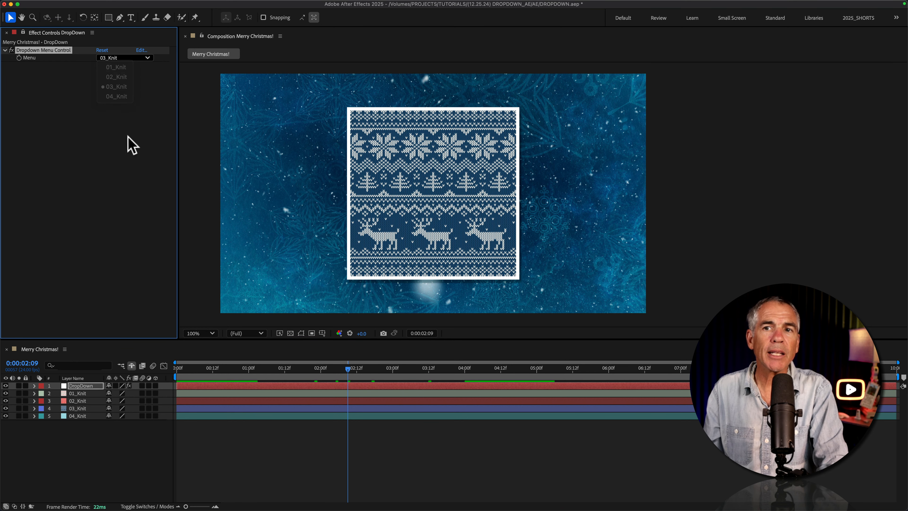
left_click_drag(346, 369, 342, 367)
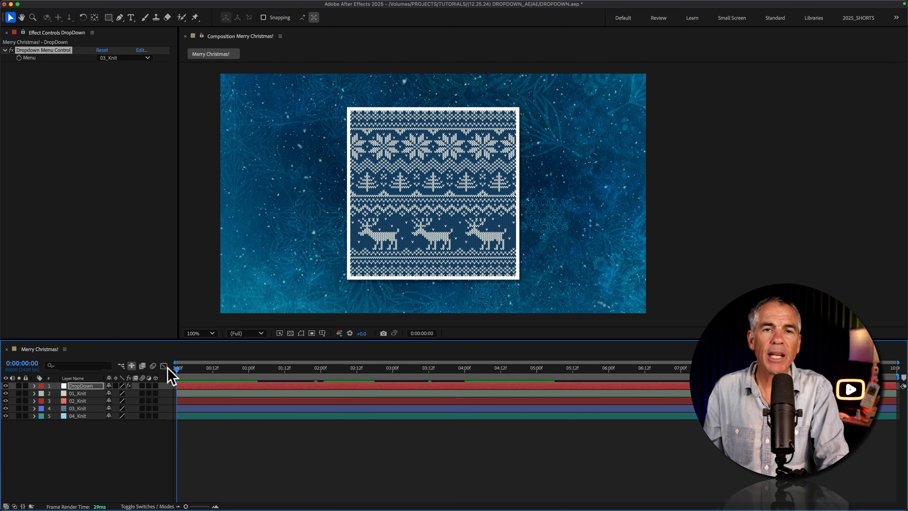
left_click(146, 58)
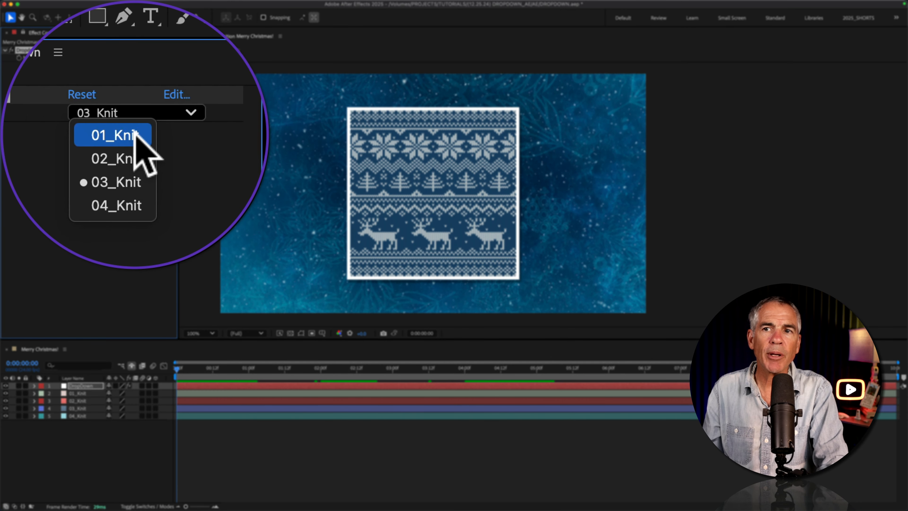
left_click(136, 136)
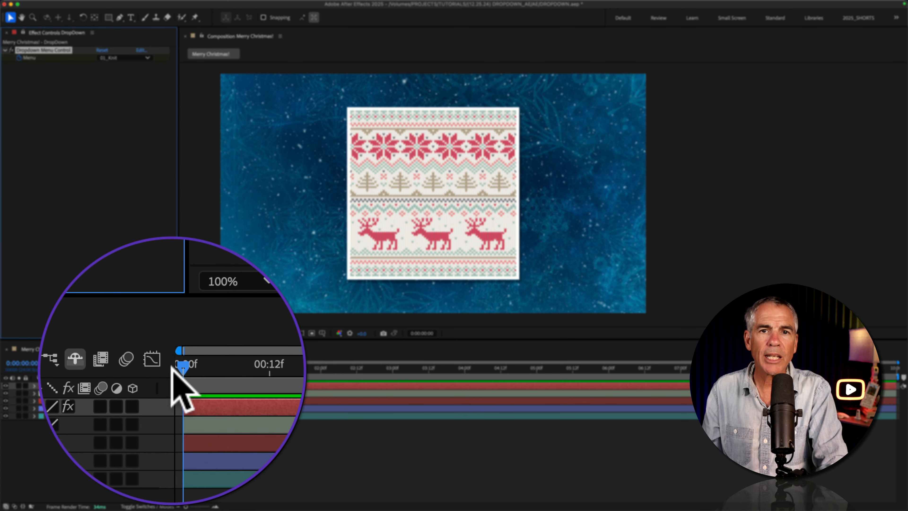
key("u")
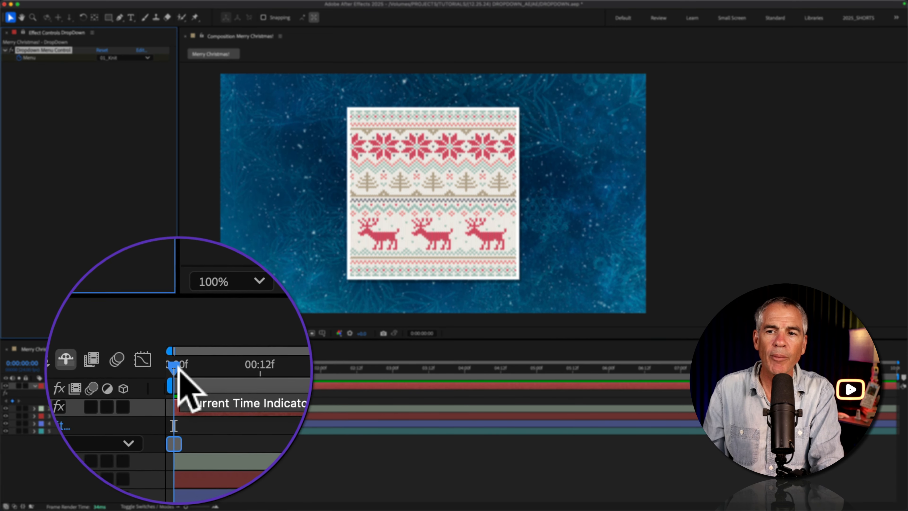
Add Menu keyframes on the DropDown layer for 02_Knit at 1 second and 03_Knit at 2 seconds.
left_click_drag(187, 366, 252, 372)
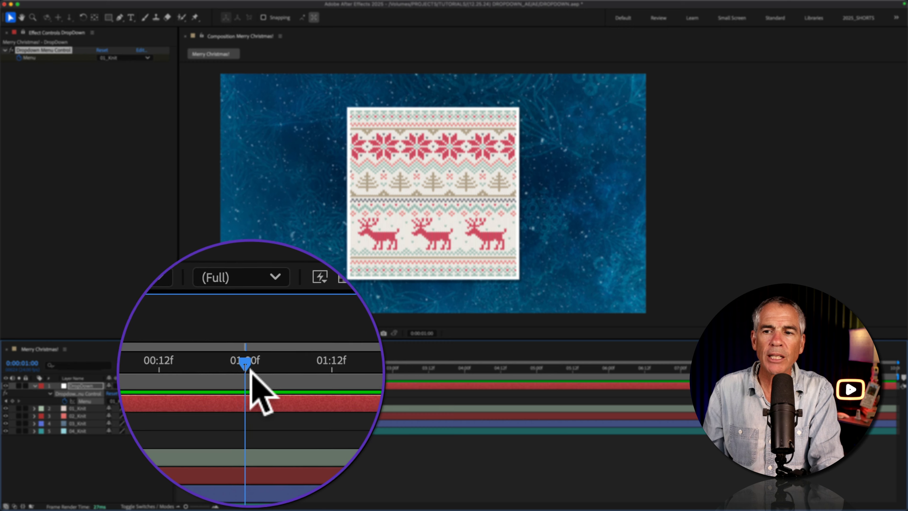
left_click(147, 58)
left_click(129, 76)
left_click_drag(250, 369, 321, 369)
left_click(110, 58)
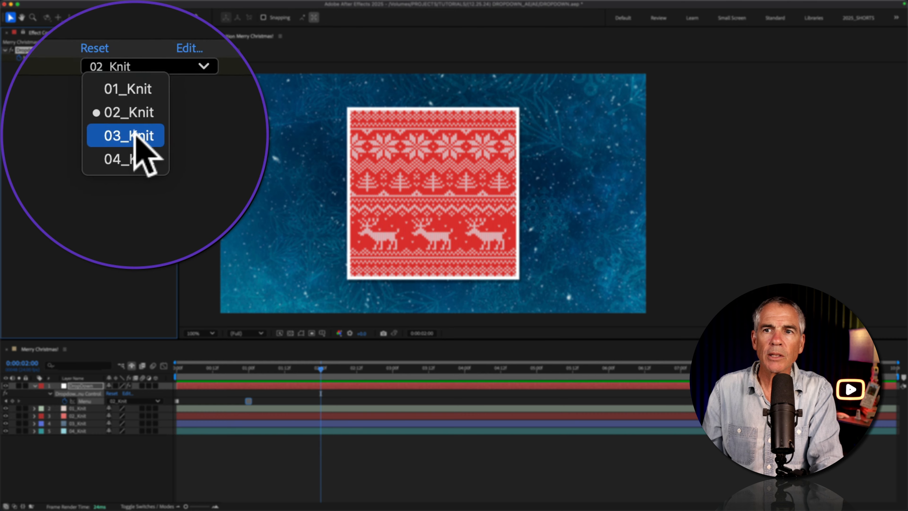
left_click(118, 84)
Add a Menu keyframe on the DropDown layer for 04_Knit at 3 seconds.
left_click_drag(321, 370, 392, 370)
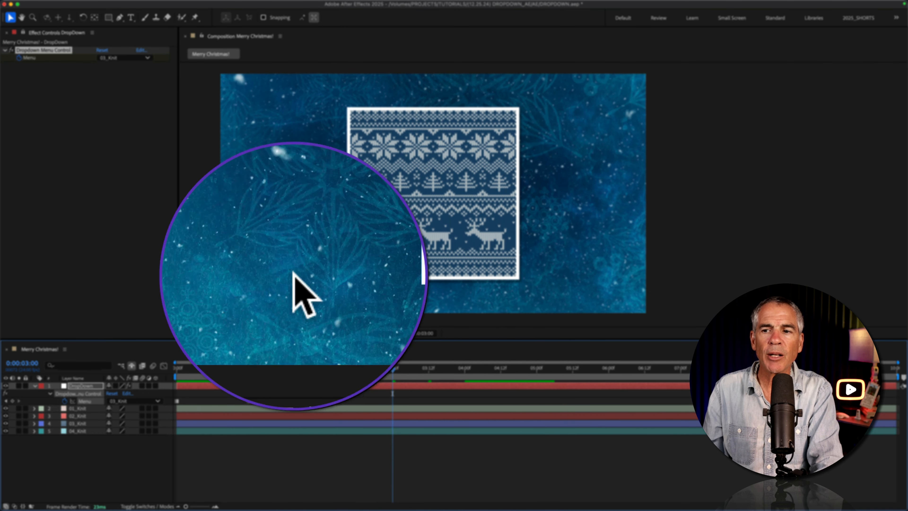
left_click(143, 57)
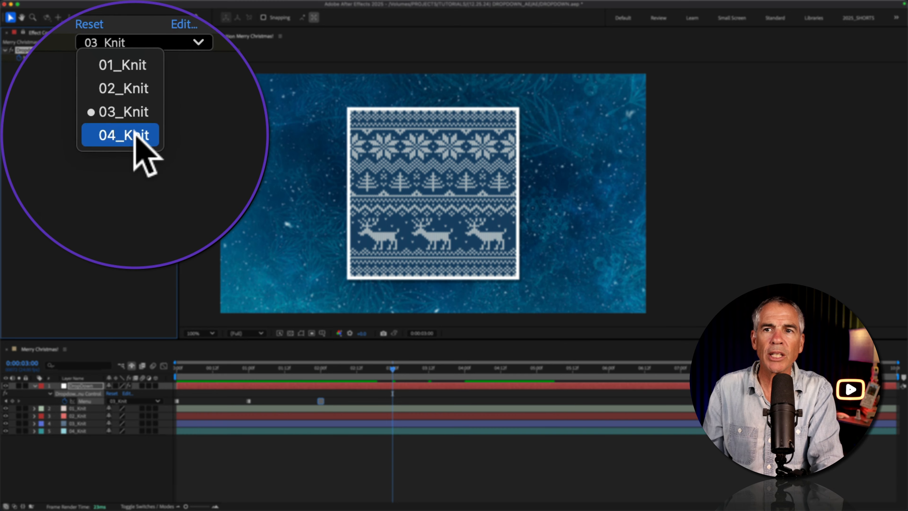
left_click(122, 95)
Preview the keyframed knit pattern changes from the start of the composition.
left_click_drag(392, 368, 172, 370)
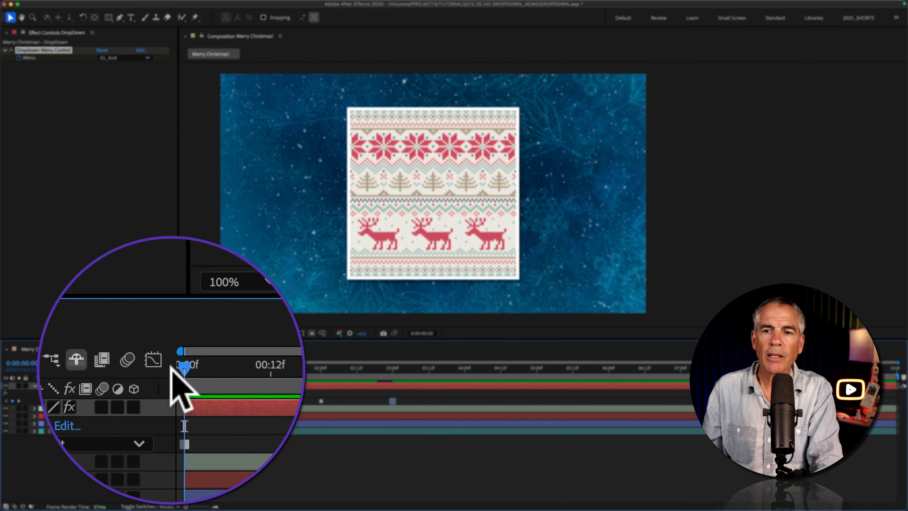
key("space")
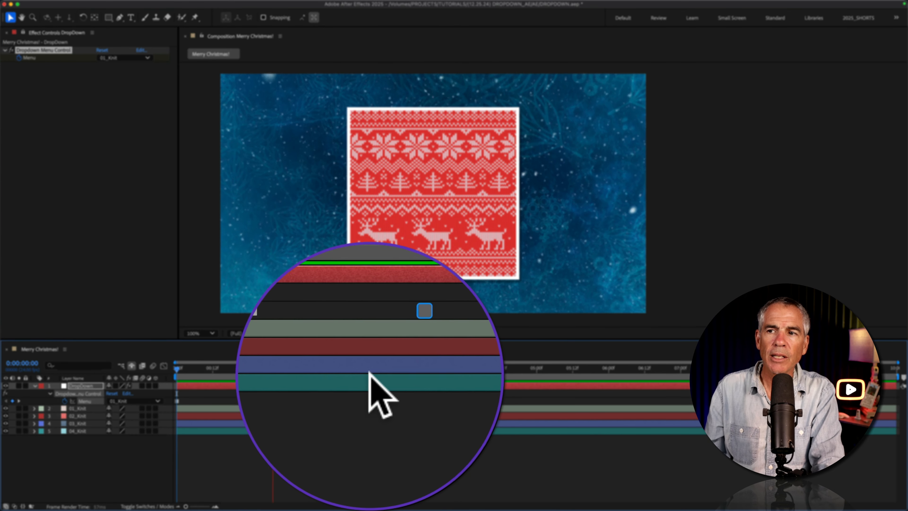
key("space")
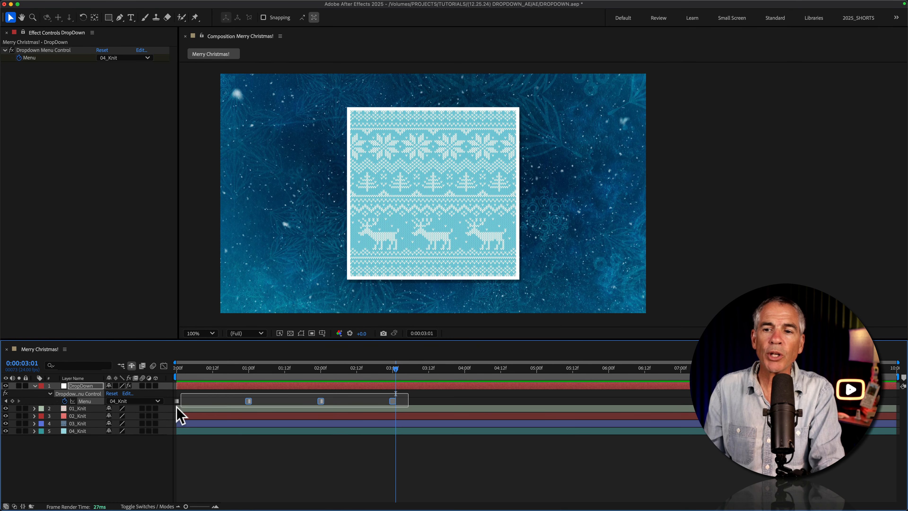
Copy the four Menu keyframes on the DropDown layer and paste them at about 4 seconds.
key("super+c")
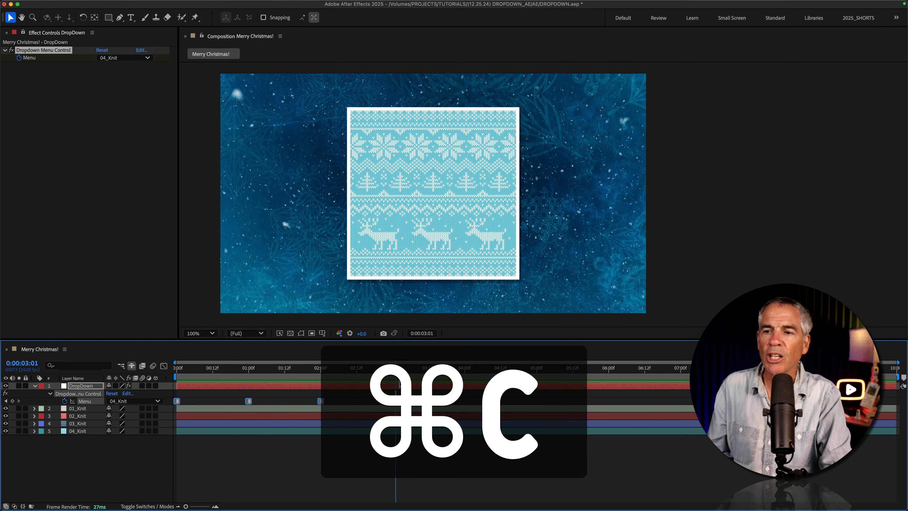
left_click(468, 370)
key("super+v")
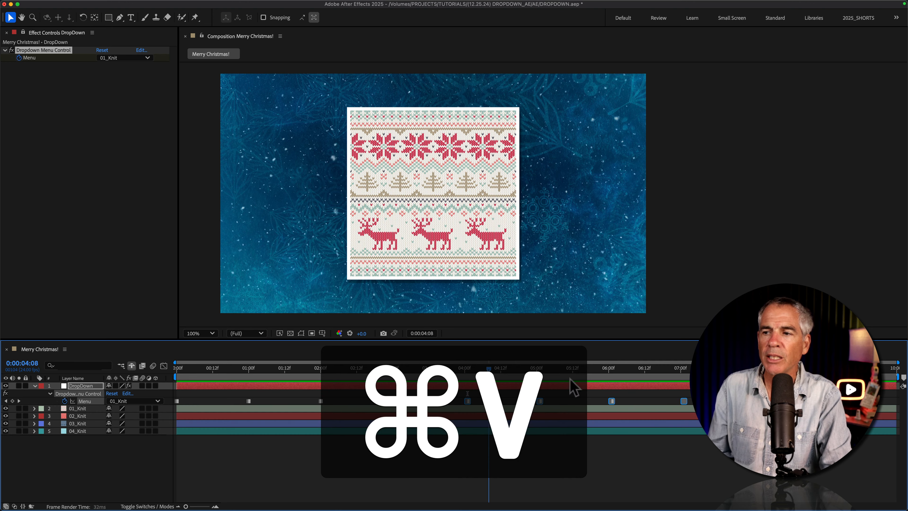